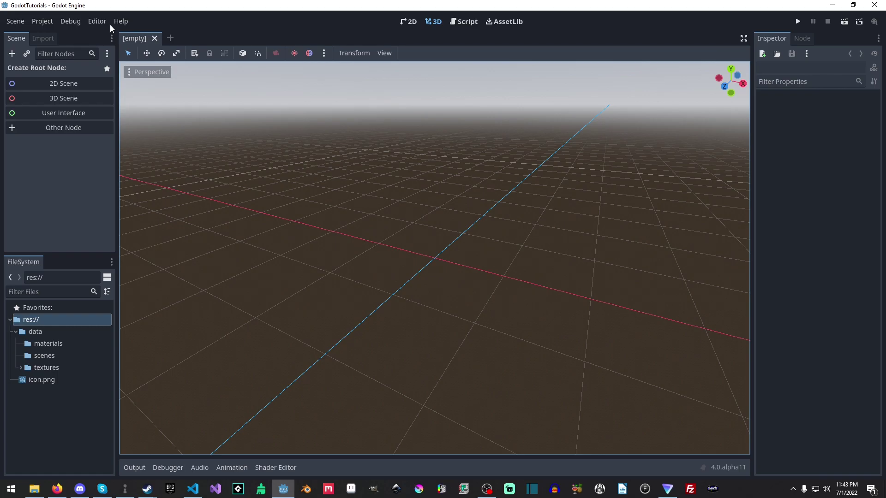
- Open Project Settings at the Editor > Movie Writer section
left_click(51, 23)
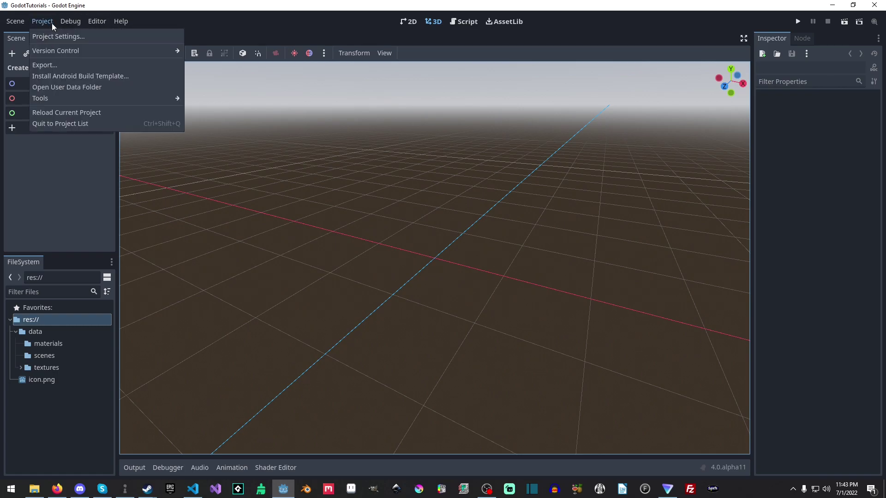
left_click(54, 34)
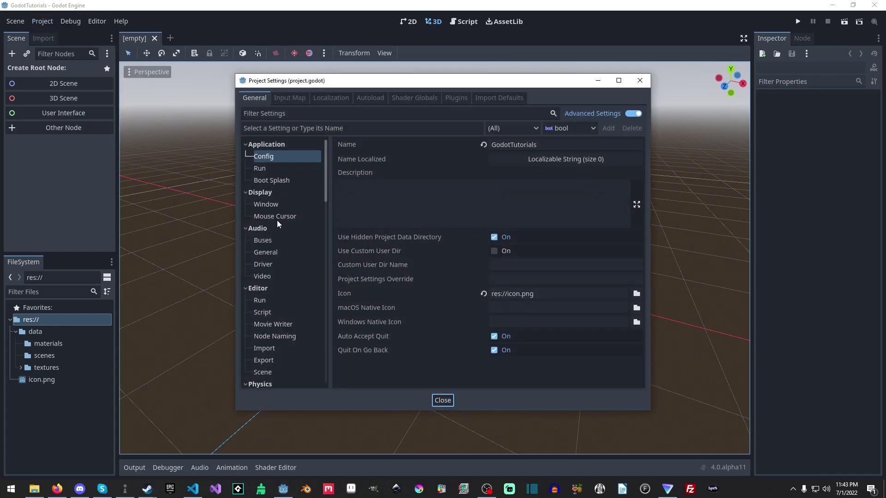
left_click(281, 329)
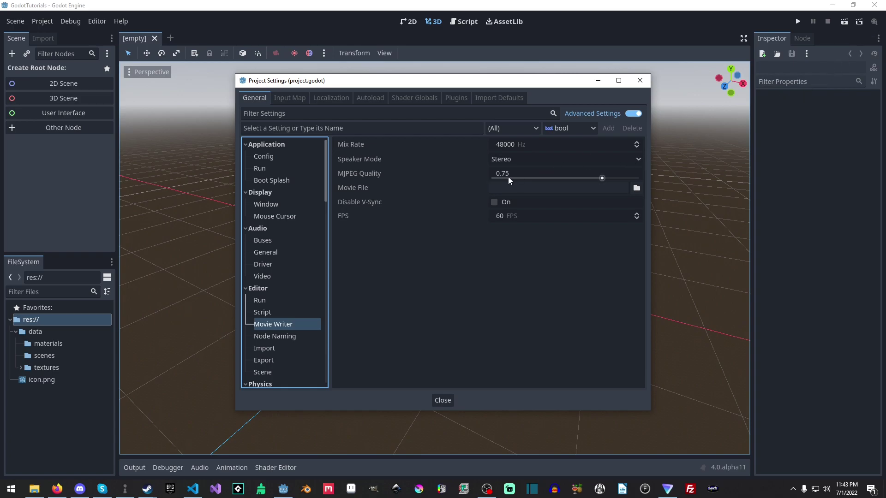
- Browse for the Movie File up to the GodotProjects folder holding Physics.avi
left_click(637, 188)
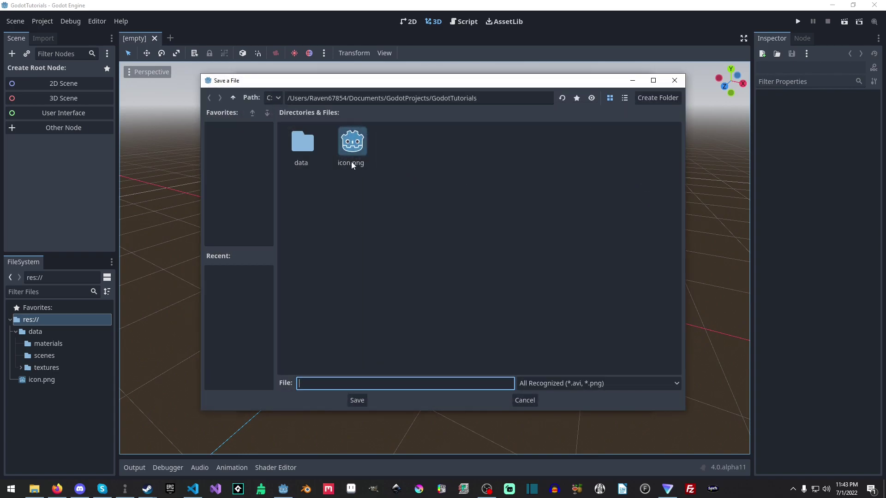
left_click(234, 97)
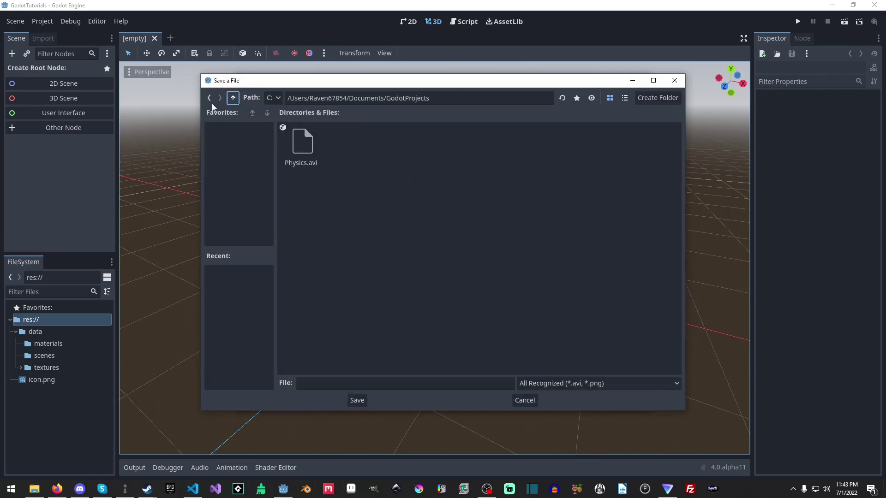
left_click(233, 99)
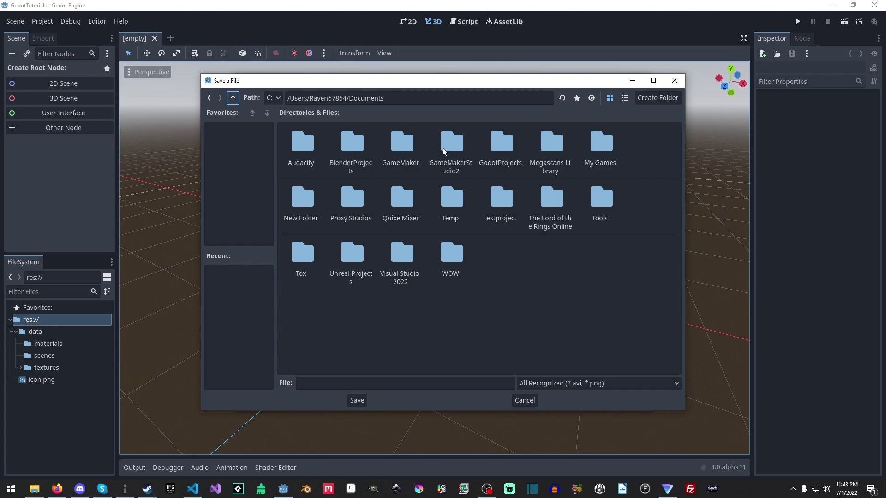
left_click(505, 137)
double_click(504, 137)
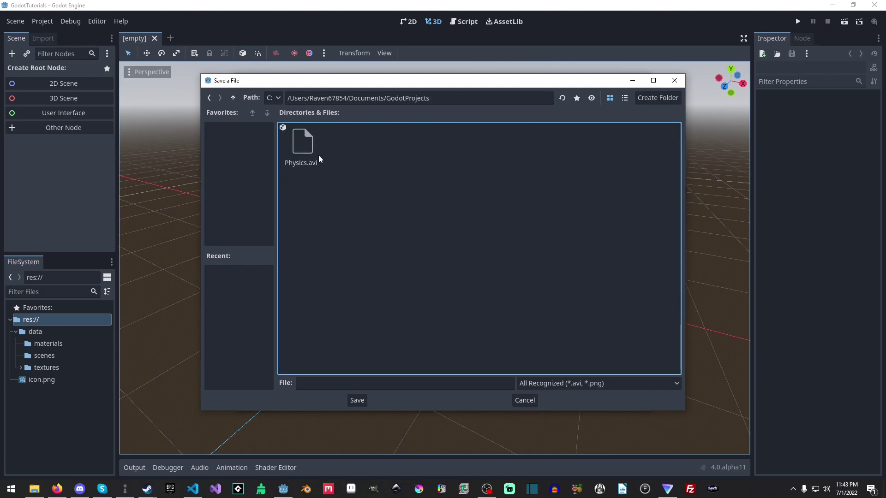
key("super+e")
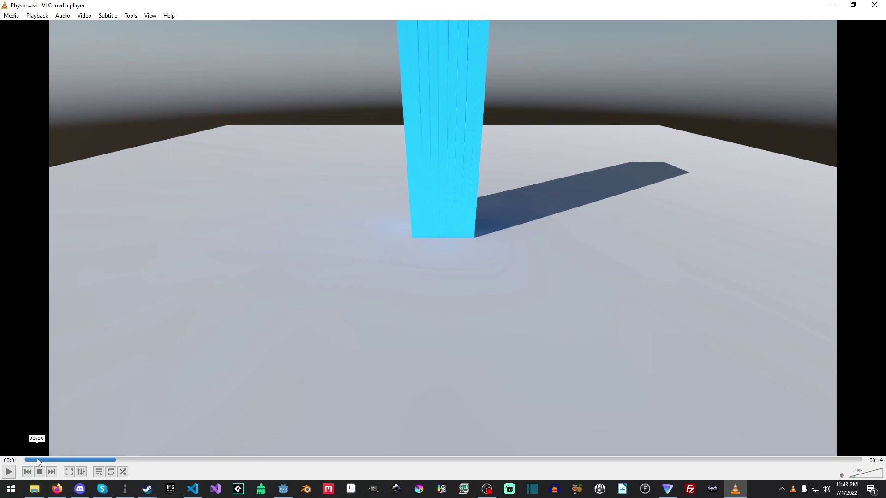
left_click(8, 472)
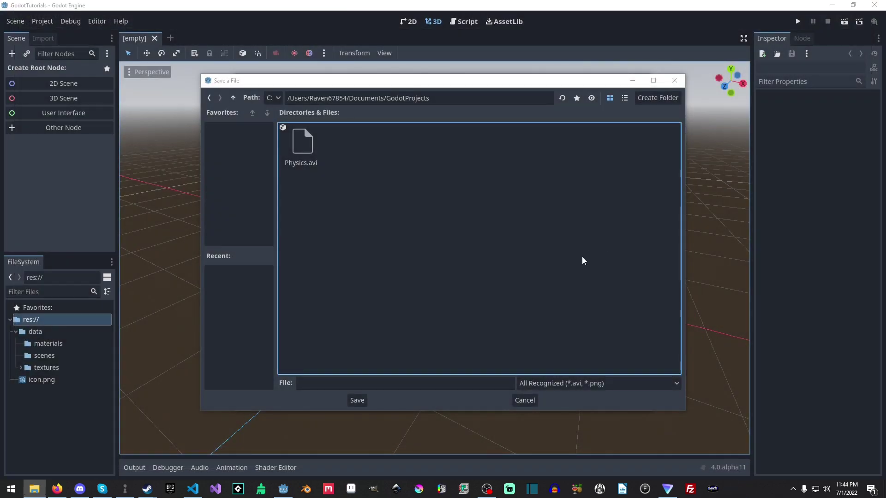
- Set the movie save dialog's file type filter to *.avi (*.avi)
left_click(501, 246)
left_click(434, 385)
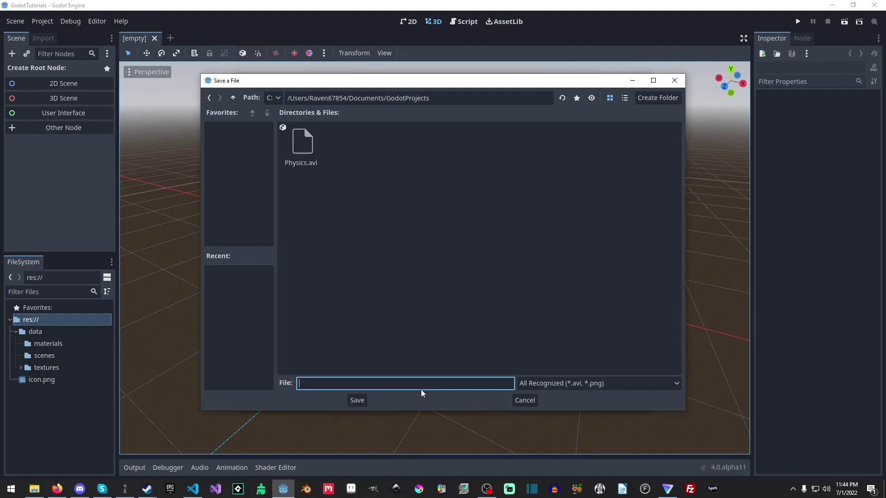
left_click(568, 381)
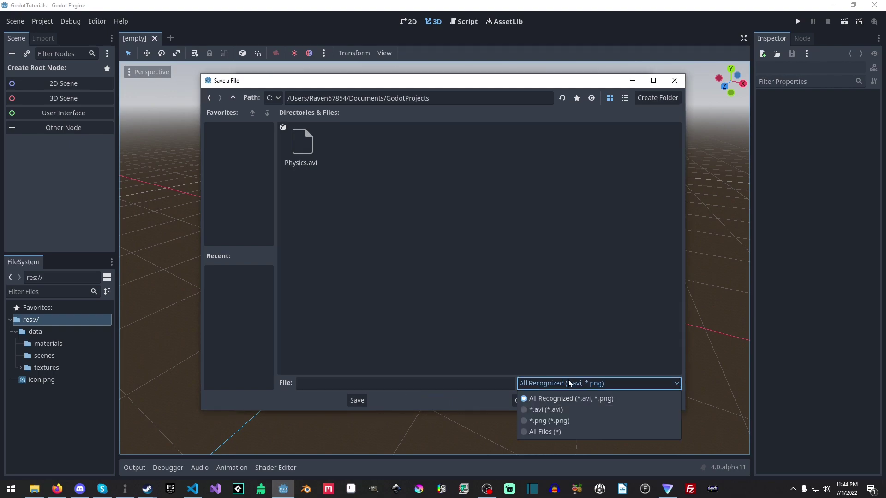
left_click(570, 410)
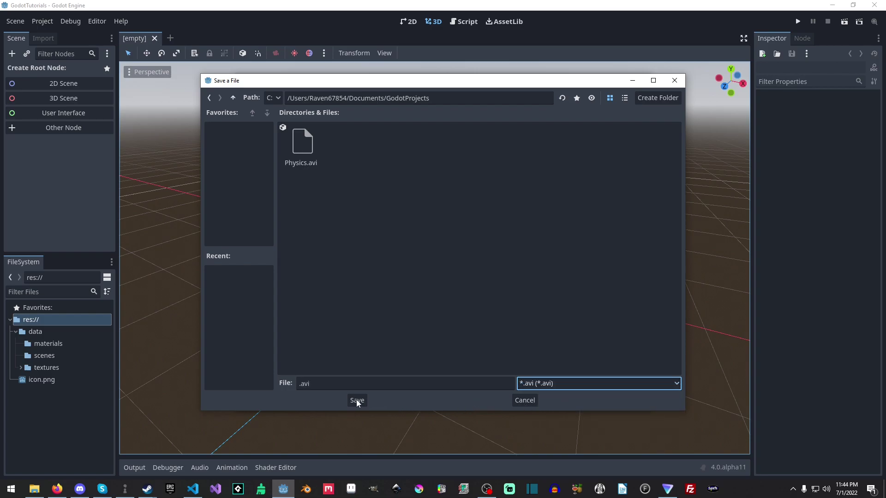
left_click(591, 383)
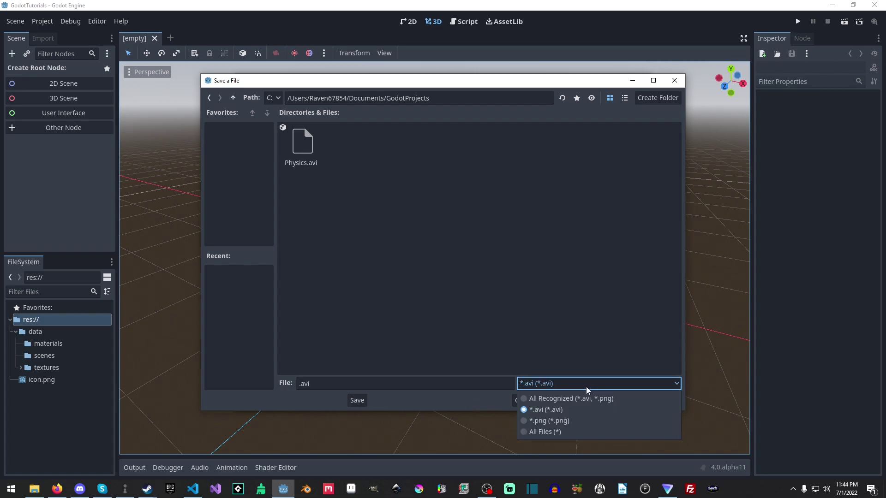
left_click(562, 412)
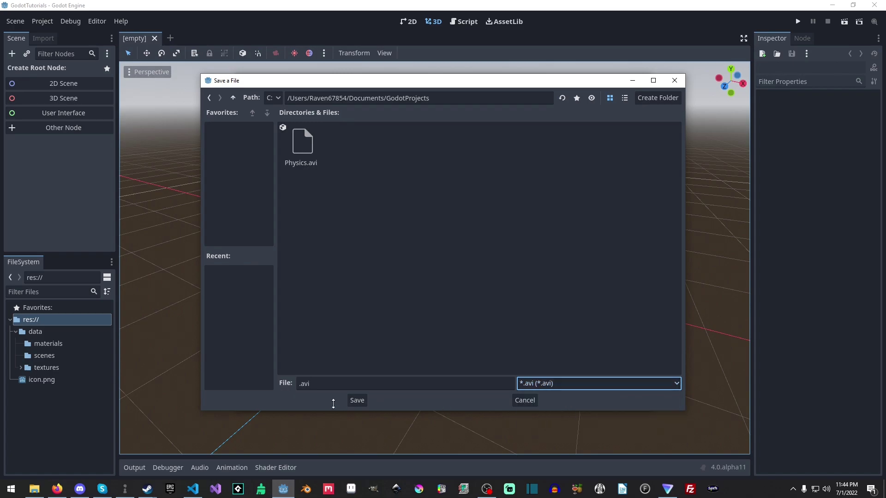
- Save the movie file path in GodotProjects and set MJPEG Quality to 0.9
left_click(357, 401)
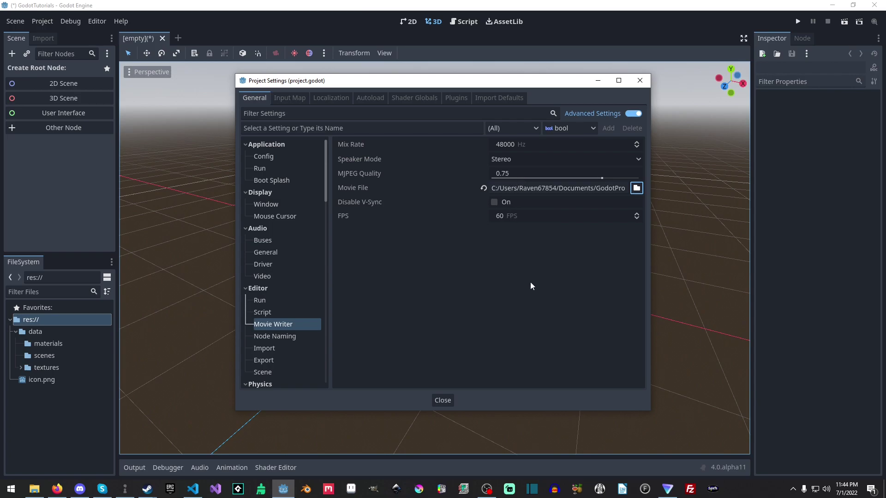
left_click(522, 174)
type("0.9")
key("Return")
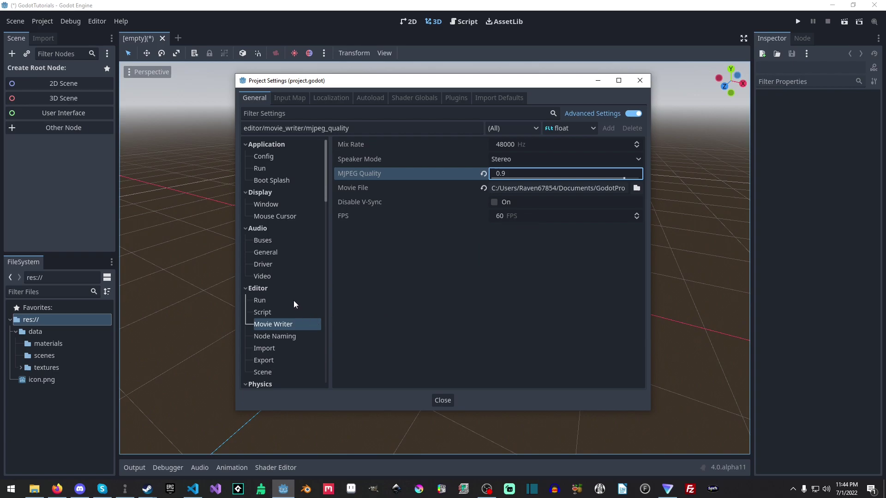
- Set the Display > Window viewport to 1920 × 1080 and close Project Settings
left_click(281, 205)
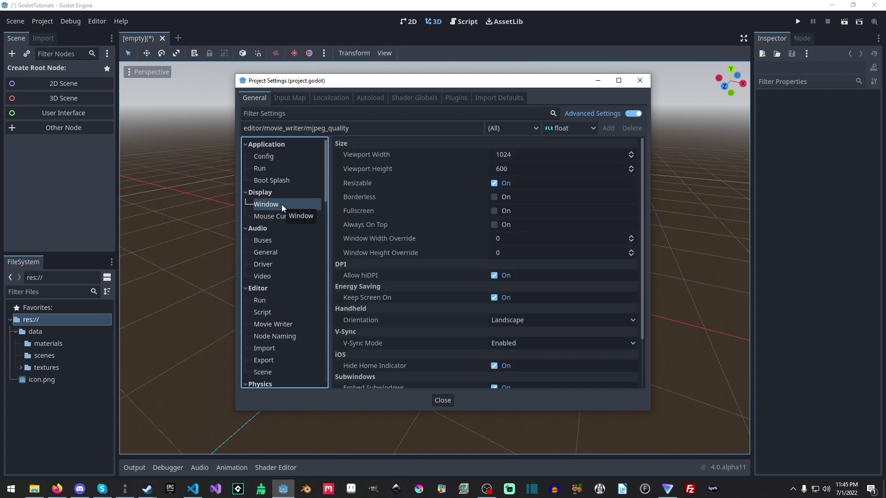
left_click(517, 154)
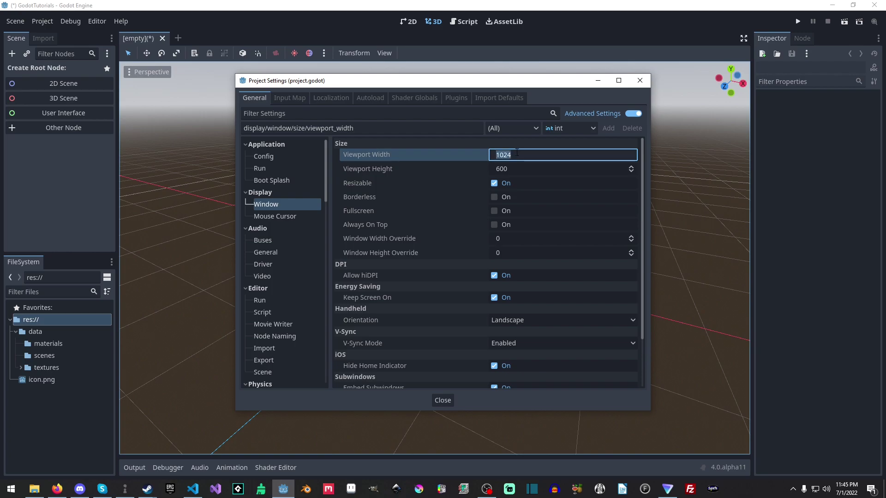
type("1920")
key("Return")
left_click(523, 169)
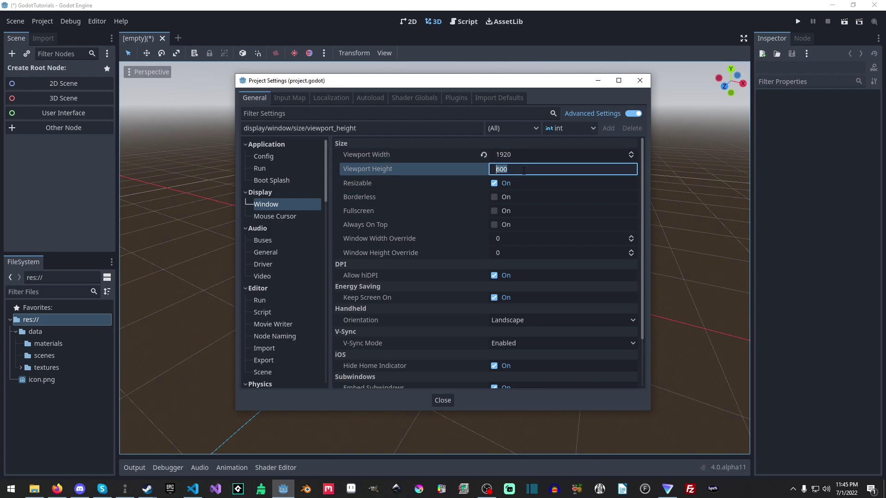
type("1080")
key("Return")
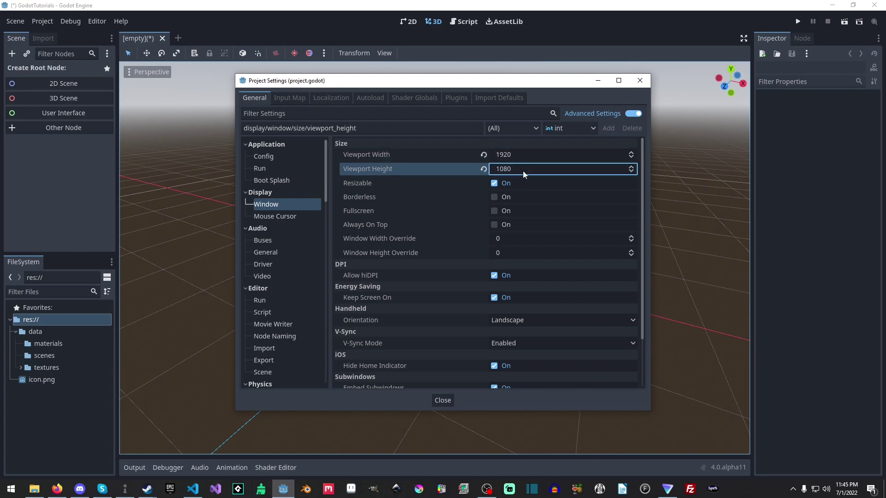
left_click(446, 401)
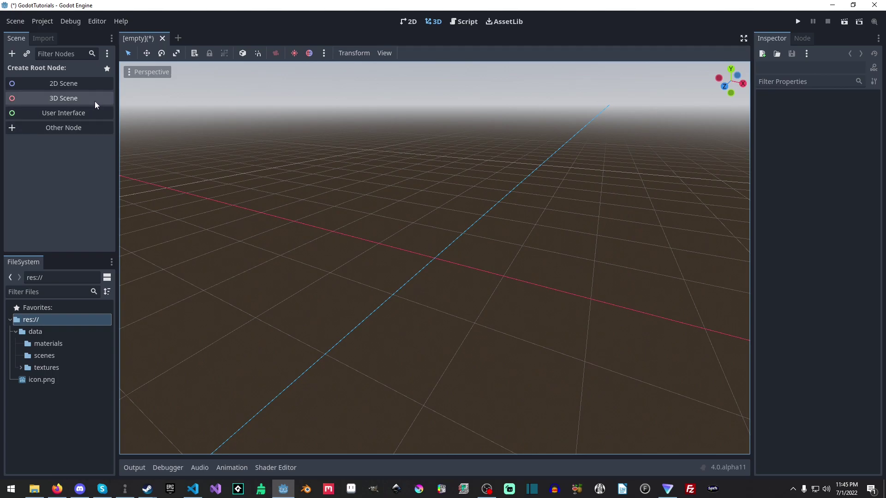
- Create a 3D scene root named World and add a WorldEnvironment child node
left_click(95, 98)
double_click(60, 73)
key("ctrl+a")
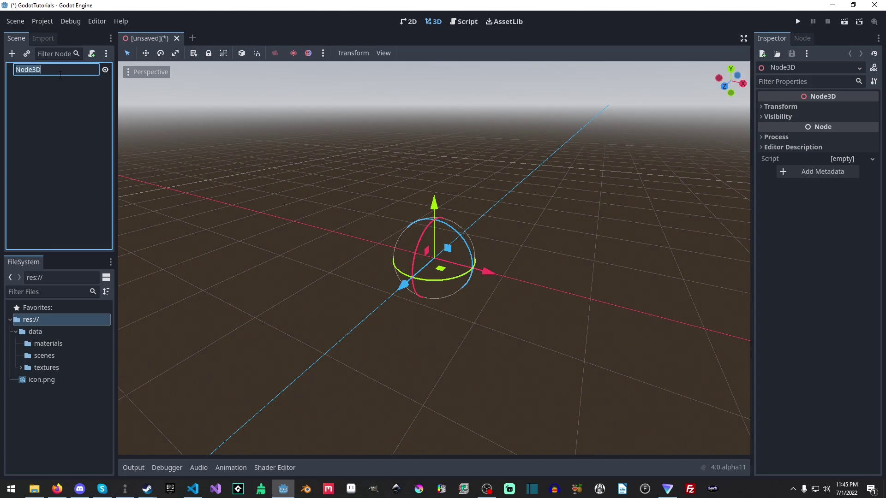
type("Wor")
key("ctrl+a")
type("World")
key("Return")
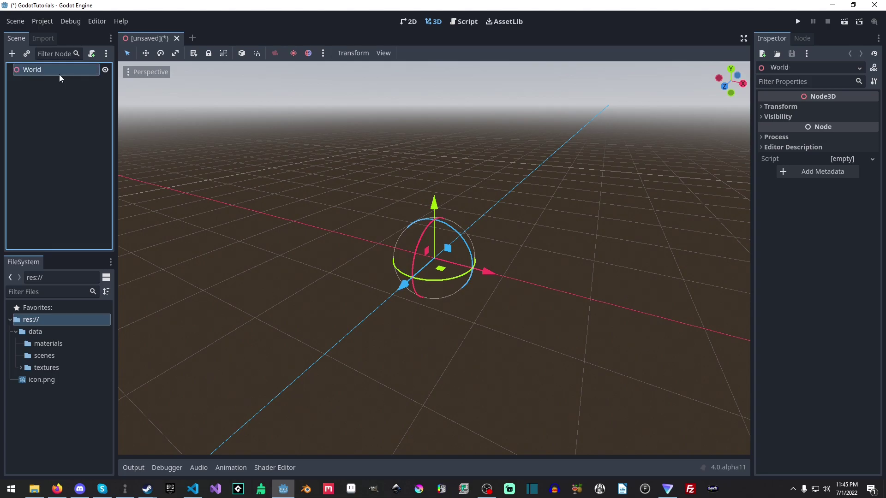
key("ctrl+a")
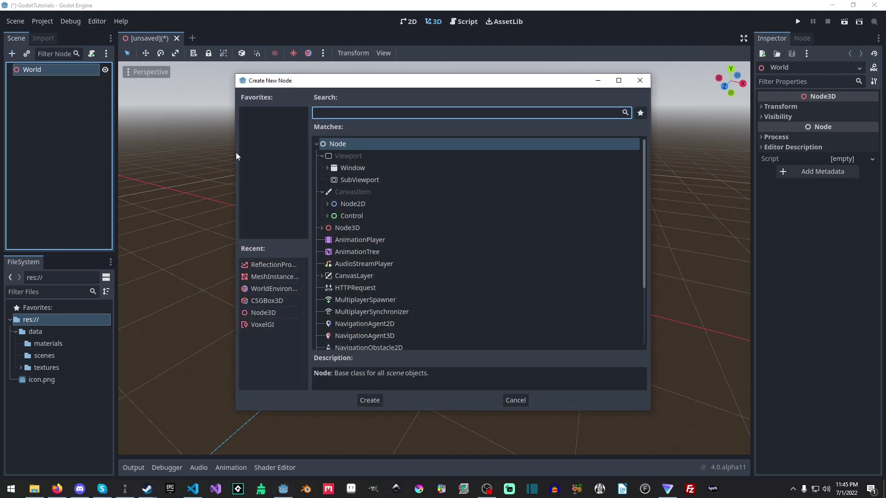
double_click(282, 288)
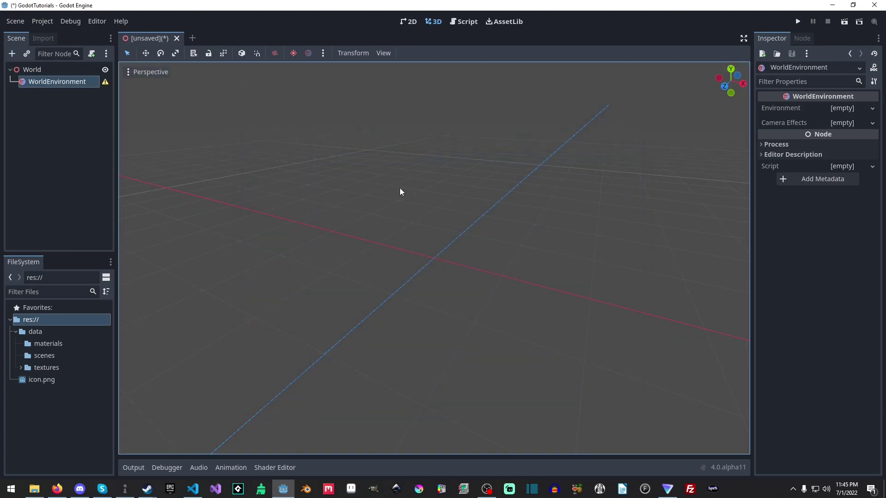
- Give WorldEnvironment a new Environment with background mode set to Sky
left_click(872, 110)
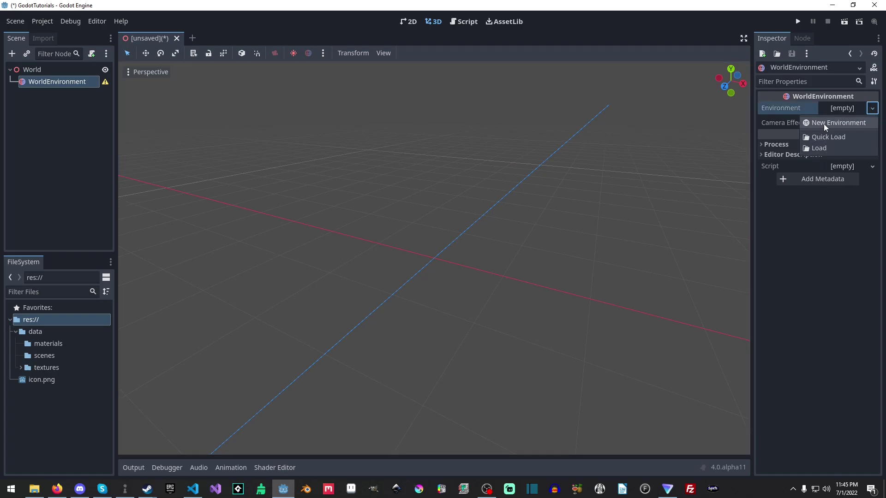
left_click(824, 124)
left_click(852, 107)
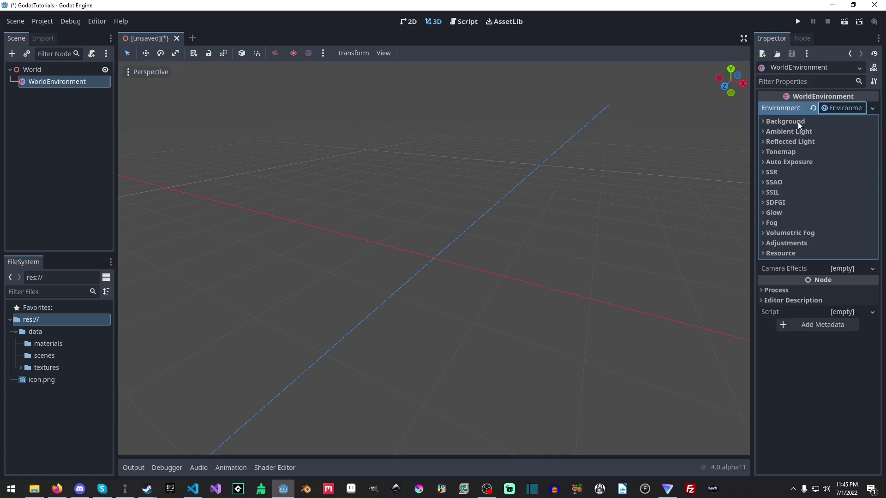
left_click(798, 122)
left_click(848, 133)
left_click(850, 167)
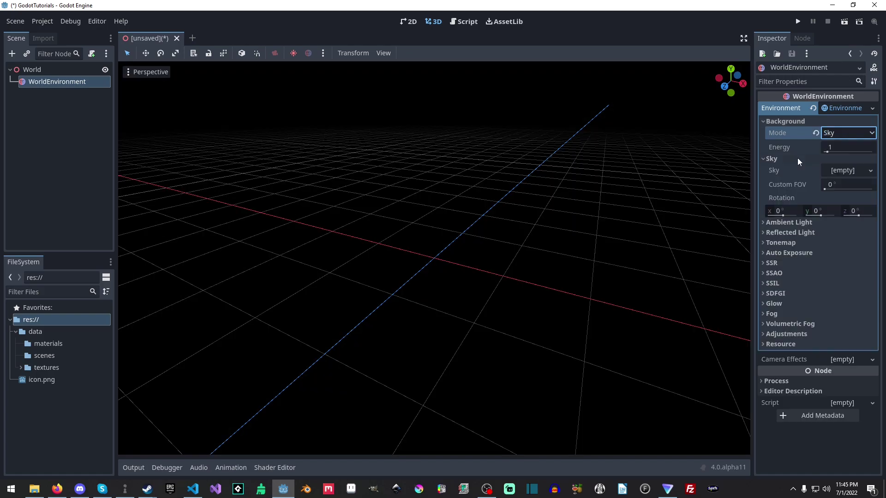
- Create a new Sky resource using a new PhysicalSkyMaterial
left_click(833, 170)
left_click(835, 186)
left_click(846, 171)
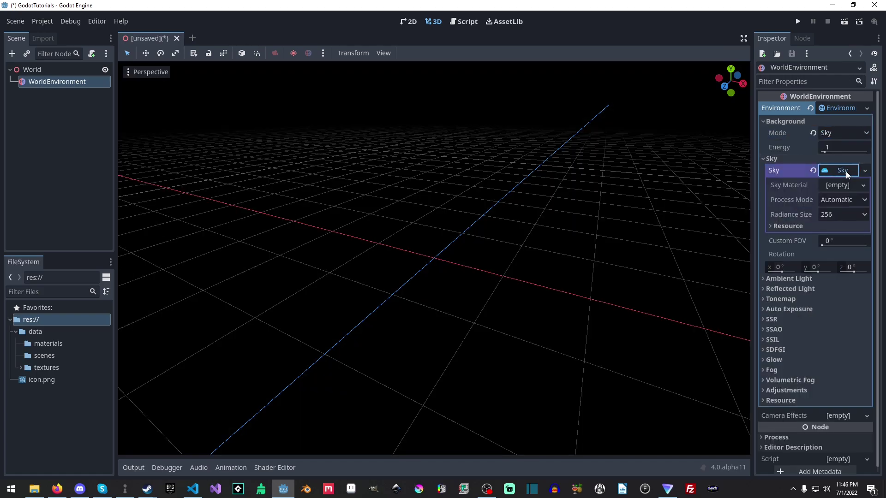
left_click(838, 185)
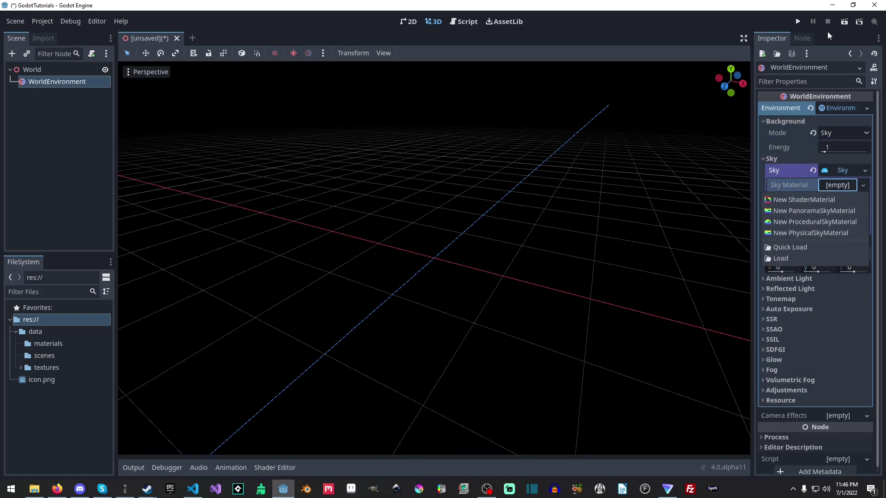
left_click(846, 171)
left_click(846, 171)
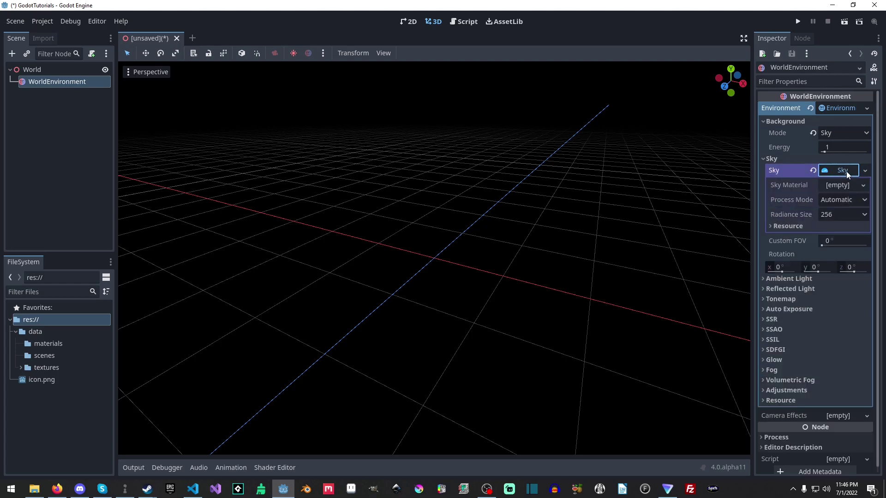
left_click(843, 185)
left_click(827, 232)
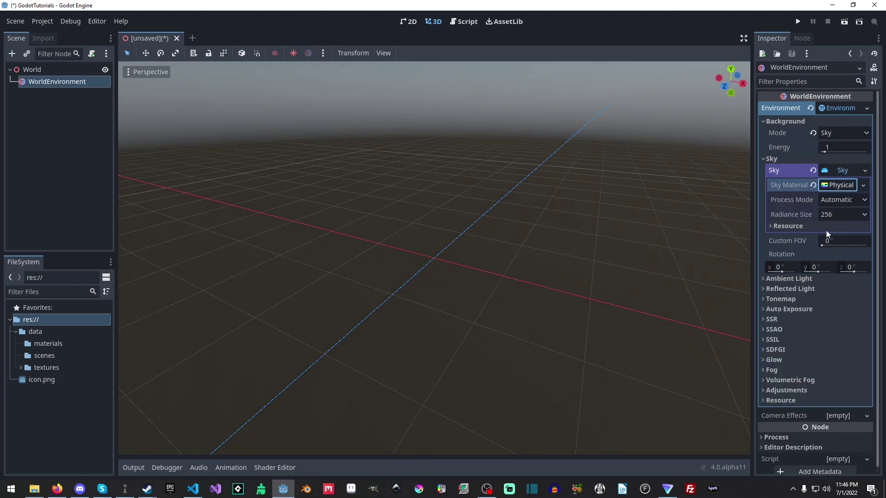
- Set Tonemap Mode to Filmic and enable screen-space reflections
left_click(781, 299)
left_click(826, 311)
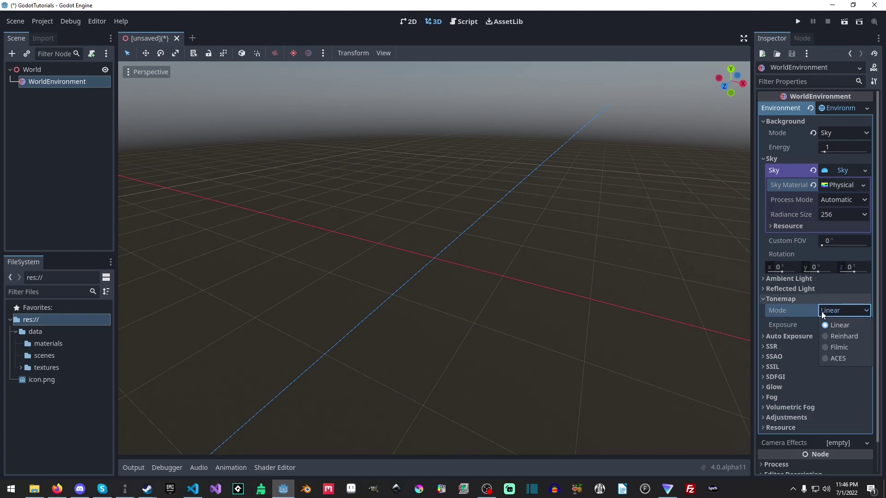
left_click(837, 343)
left_click(785, 362)
left_click(821, 373)
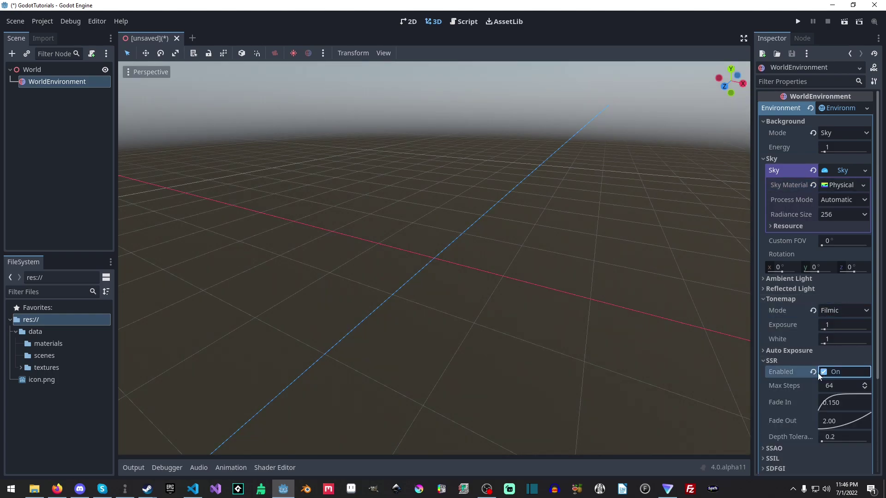
scroll(810, 417, "down", 5)
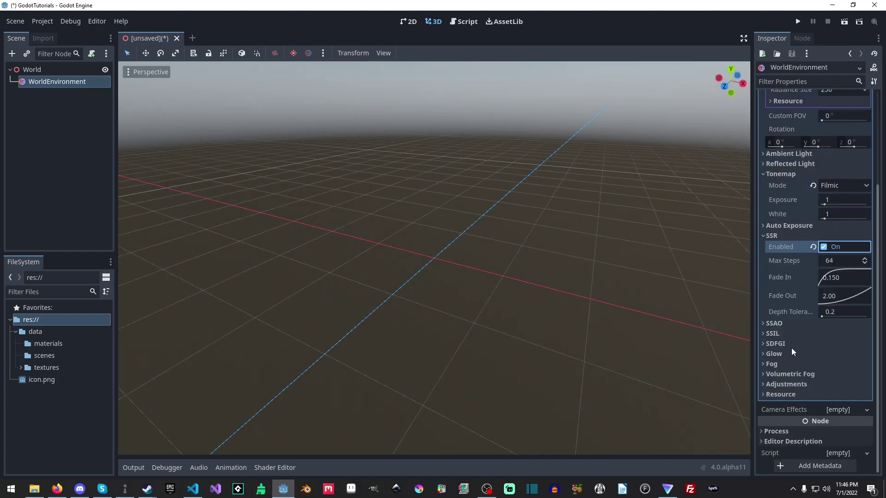
left_click(825, 248)
- Enable SSAO and SSIL in the environment
left_click(790, 324)
left_click(826, 337)
left_click(791, 302)
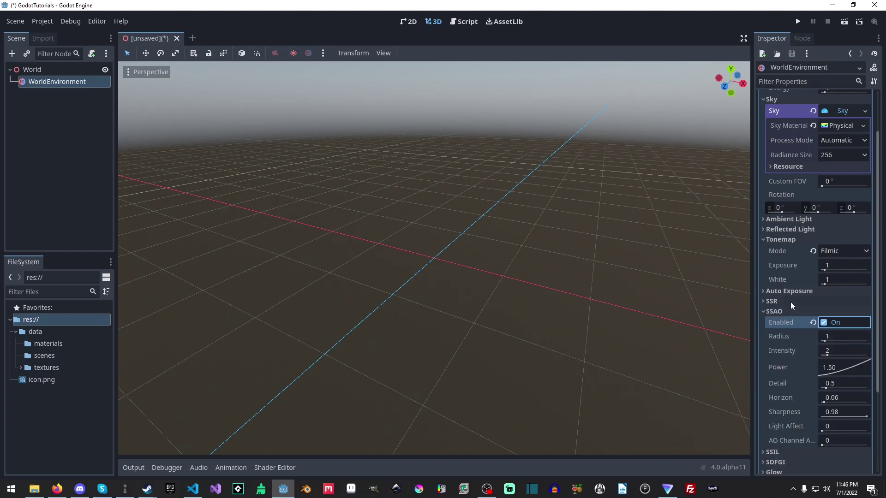
scroll(817, 345, "down", 5)
left_click(789, 333)
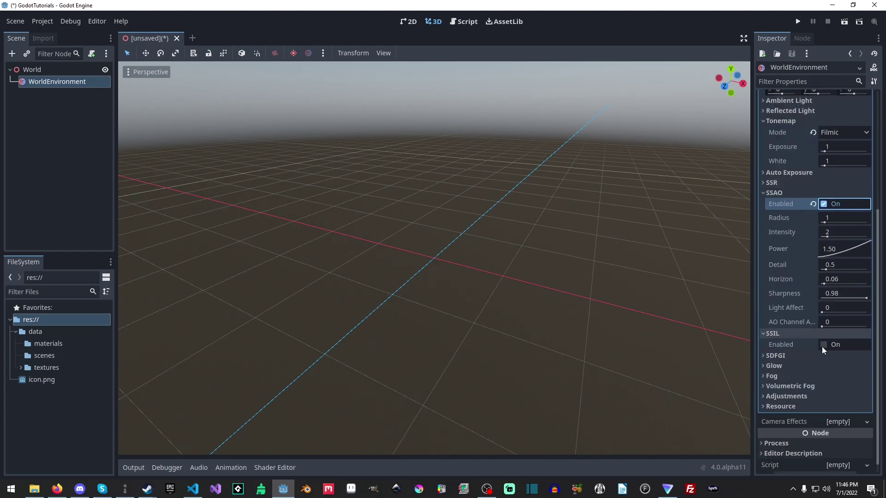
left_click(824, 345)
- Enable SDFGI with Use Occlusion and 8 cascades
left_click(783, 414)
scroll(791, 392, "down", 4)
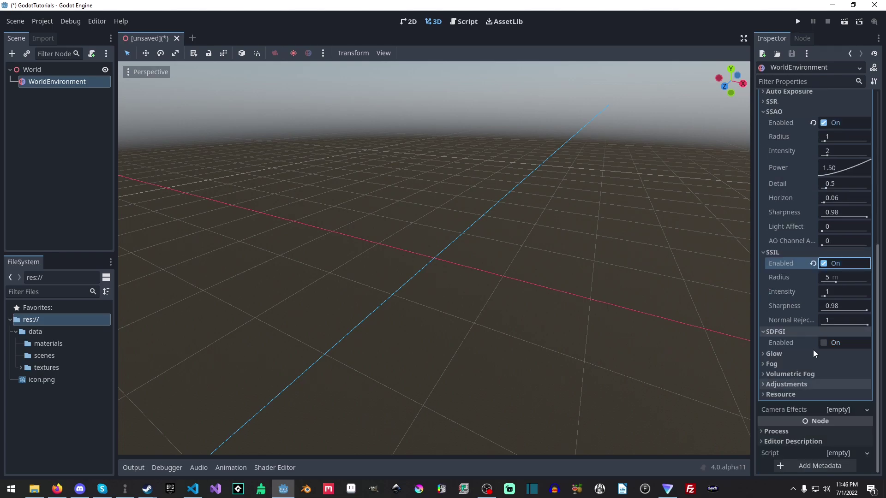
left_click(827, 342)
left_click(824, 358)
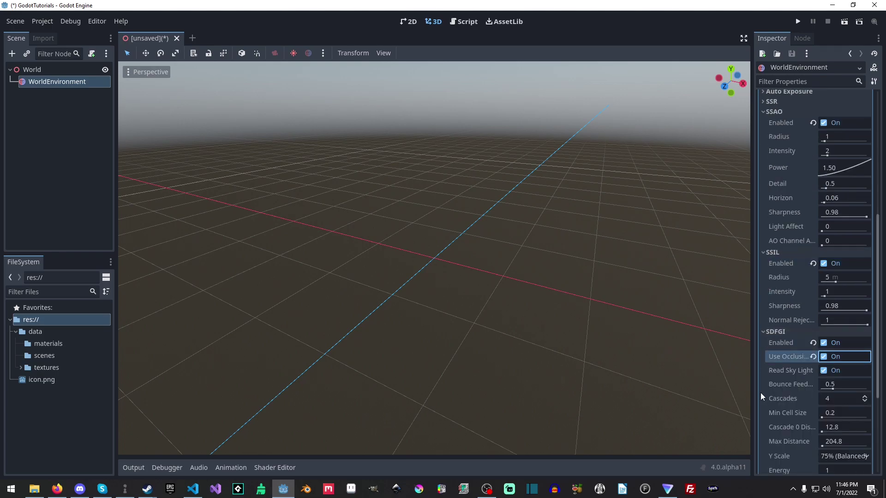
triple_click(865, 398)
left_click(866, 397)
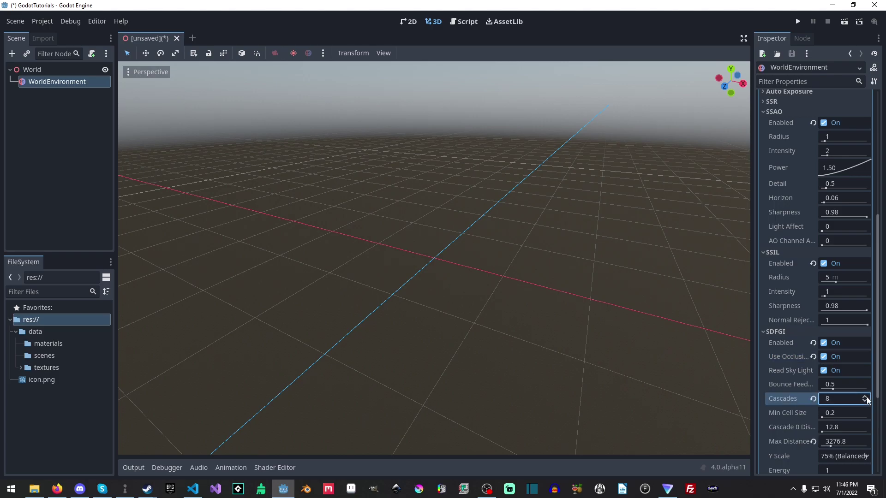
scroll(768, 375, "down", 5)
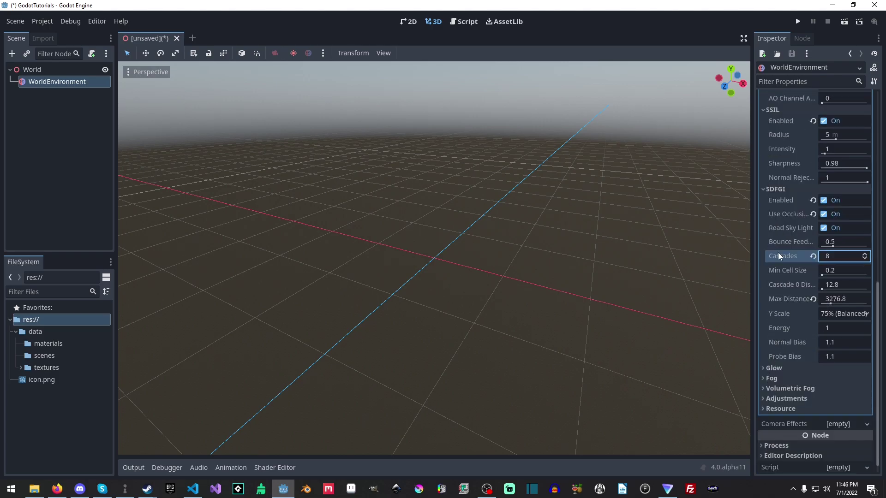
- Collapse the expanded environment sections and reselect the World root node
left_click(771, 190)
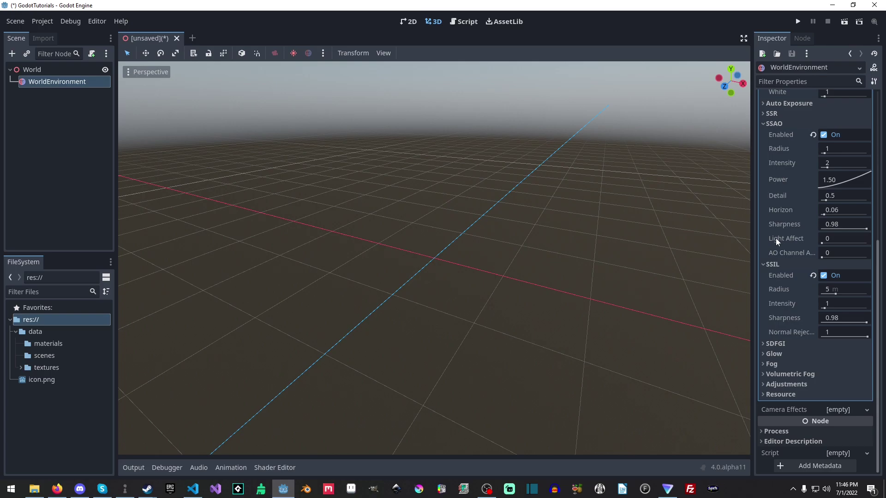
scroll(775, 240, "up", 5)
left_click(772, 267)
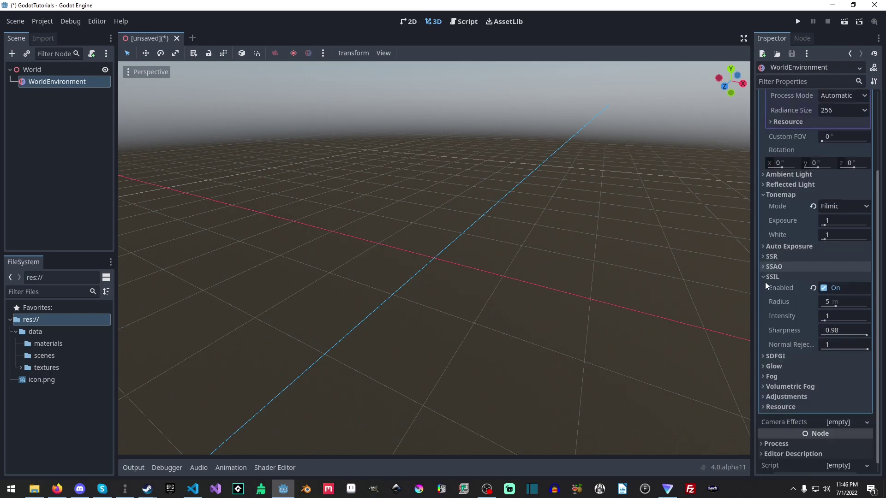
left_click(765, 280)
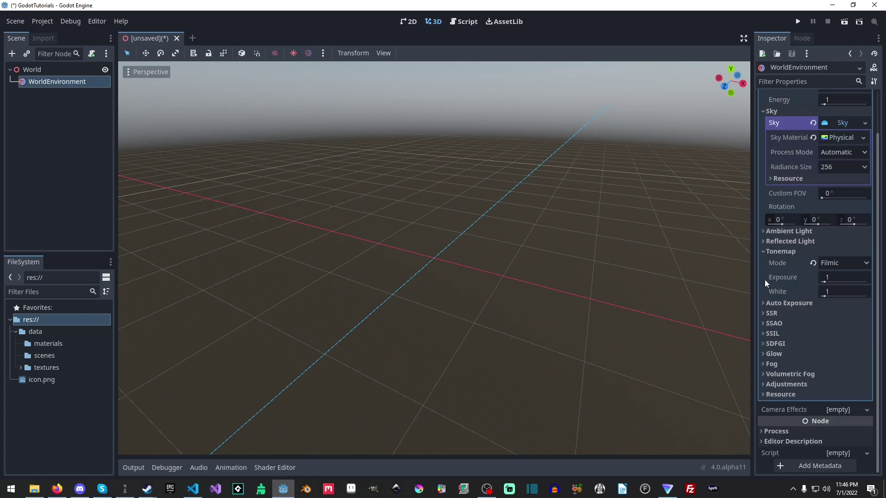
scroll(779, 184, "up", 2)
left_click(763, 158)
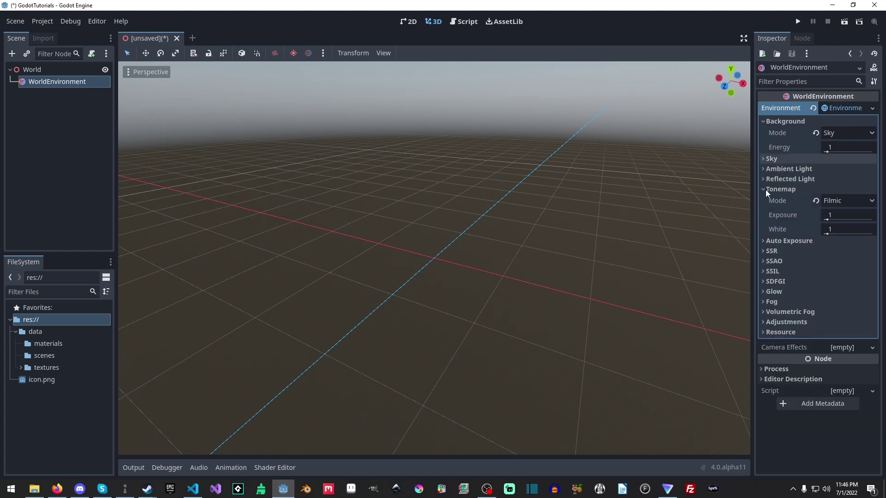
left_click(765, 189)
left_click(65, 70)
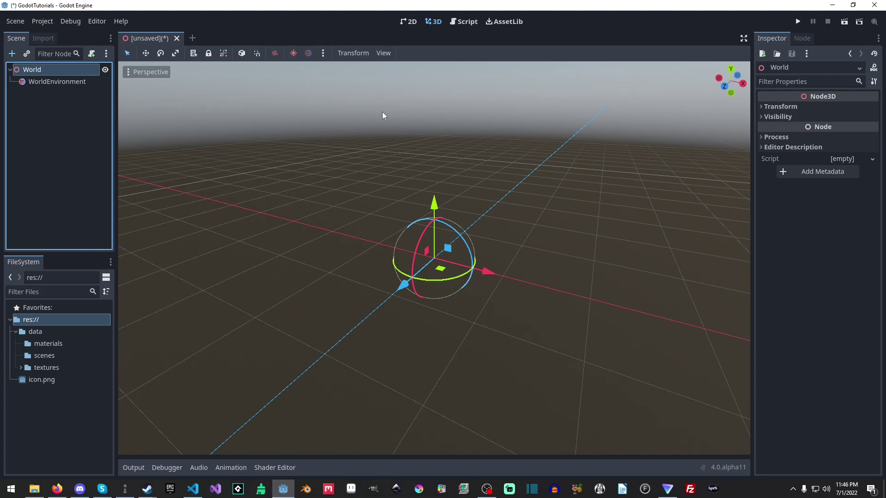
- Add a MeshInstance3D under World and give it a new BoxMesh
key("ctrl+a")
type("mesh")
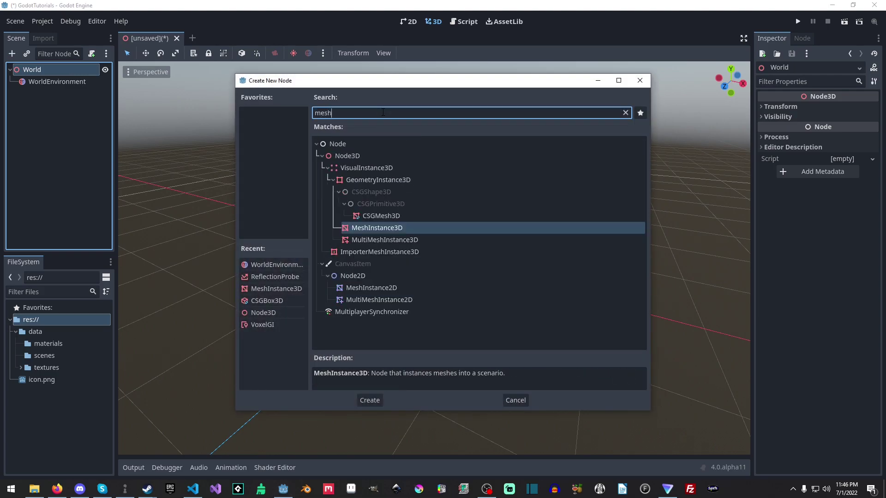
double_click(384, 229)
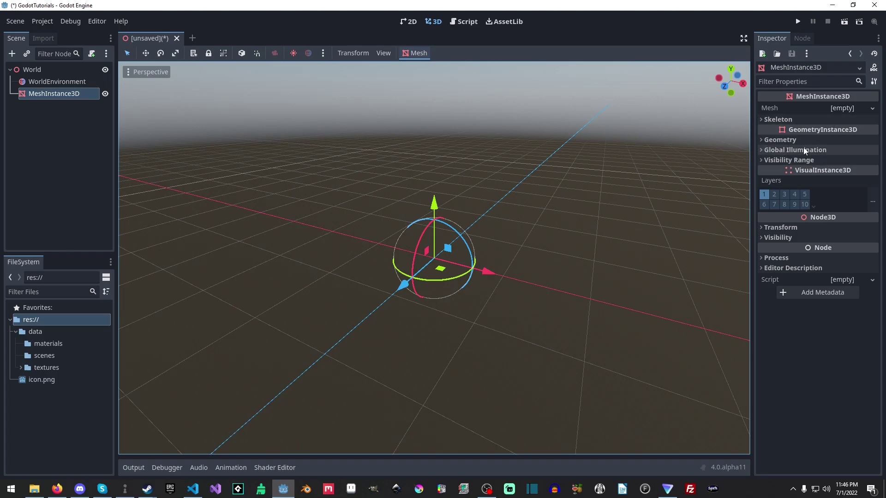
left_click(845, 108)
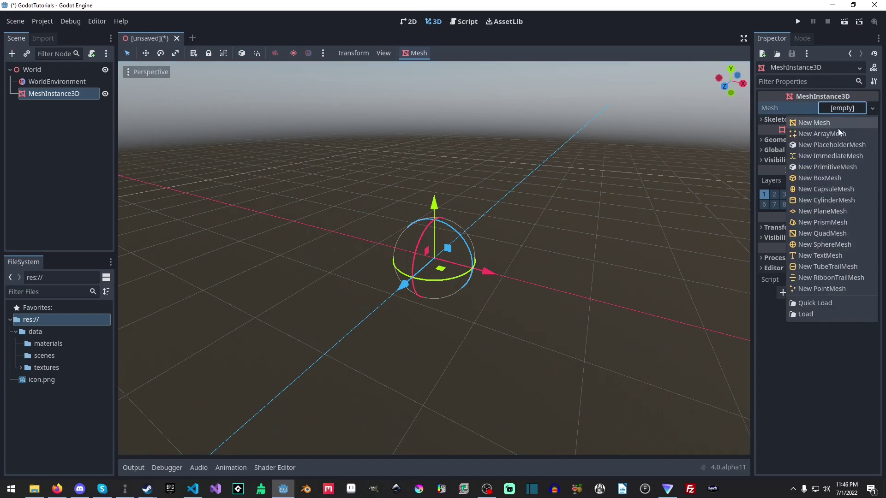
left_click(823, 179)
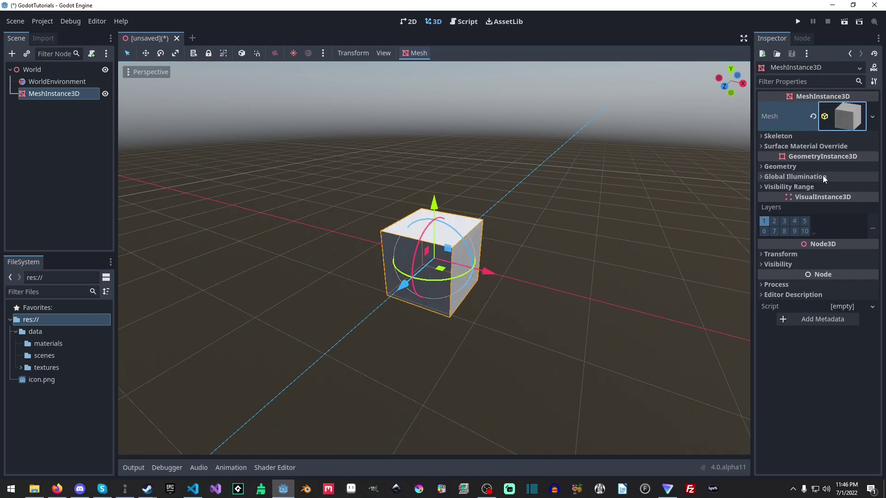
left_click(851, 120)
- Set the box mesh's x and z sizes to 15 m
left_click(785, 221)
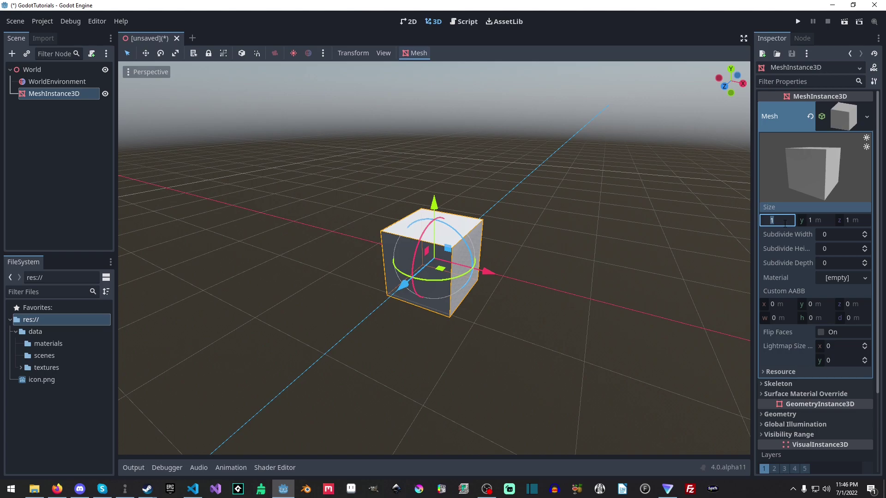
type("15")
key("Return")
left_click(851, 220)
type("15")
key("Return")
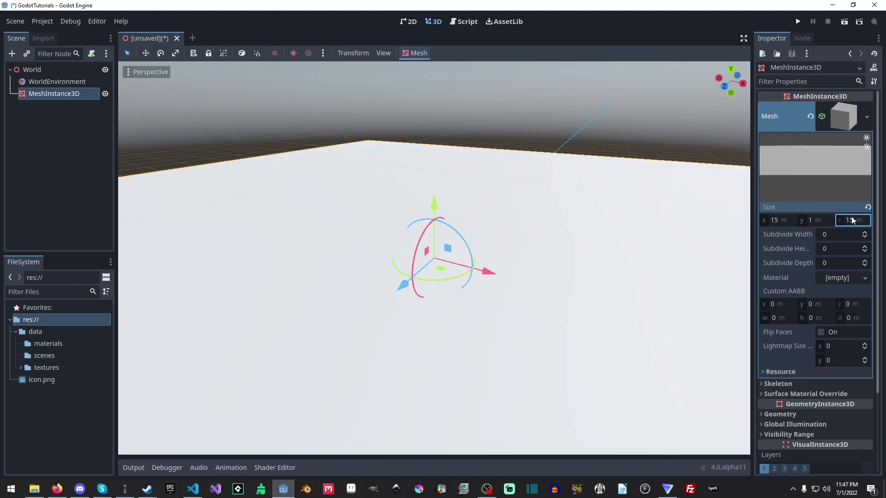
- Orbit around the 15 × 1 × 15 m slab, reselect it and collapse its mesh properties
scroll(452, 190, "down", 5)
scroll(507, 273, "up", 2)
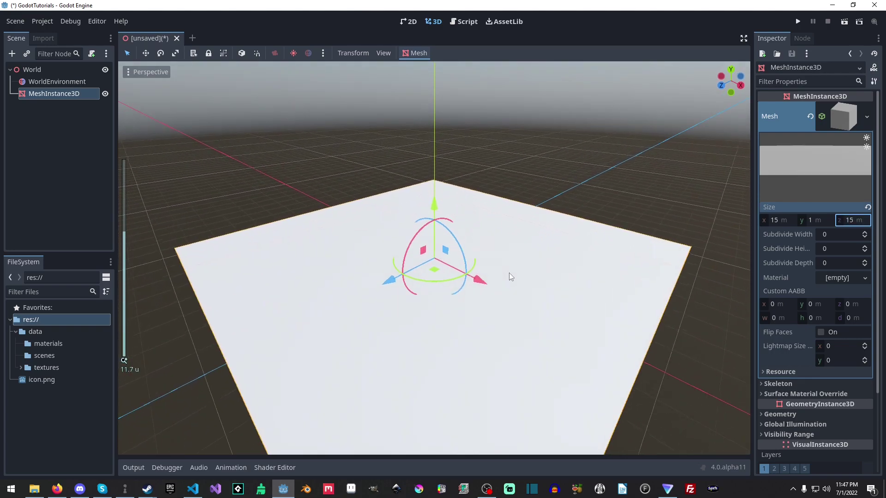
middle_click_drag(508, 273, 483, 227)
left_click(639, 175)
scroll(483, 227, "down", 3)
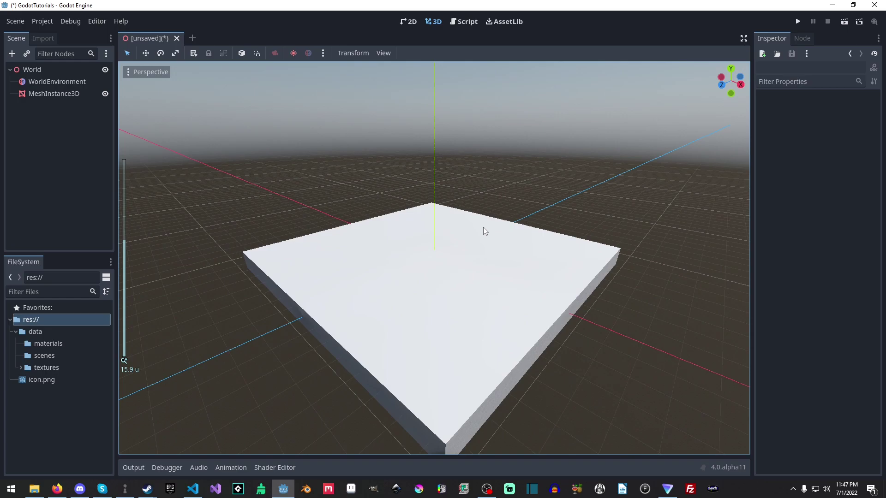
left_click(483, 227)
left_click(847, 119)
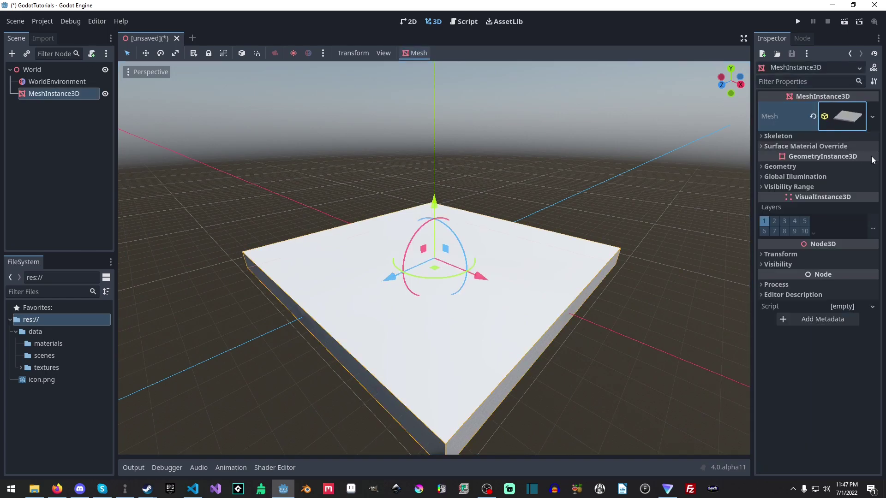
- Give the slab a new StandardMaterial3D override with a light grey albedo
left_click(866, 146)
left_click(872, 157)
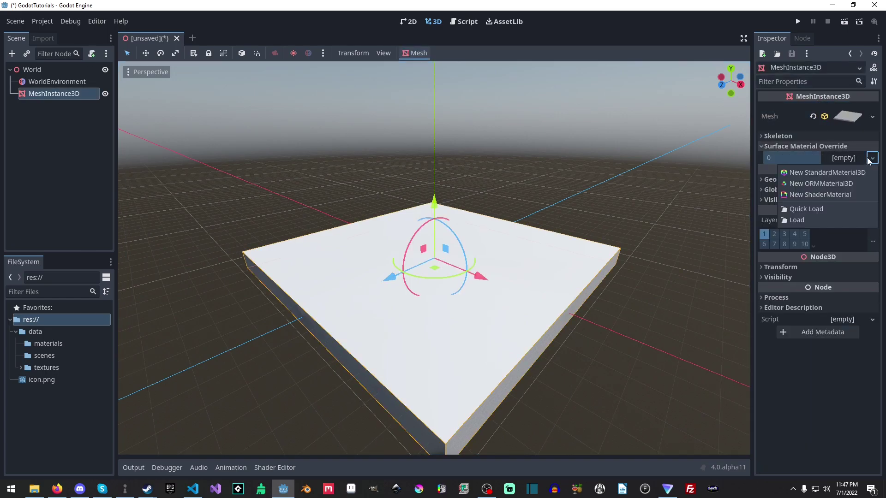
left_click(828, 173)
left_click(845, 166)
left_click(796, 315)
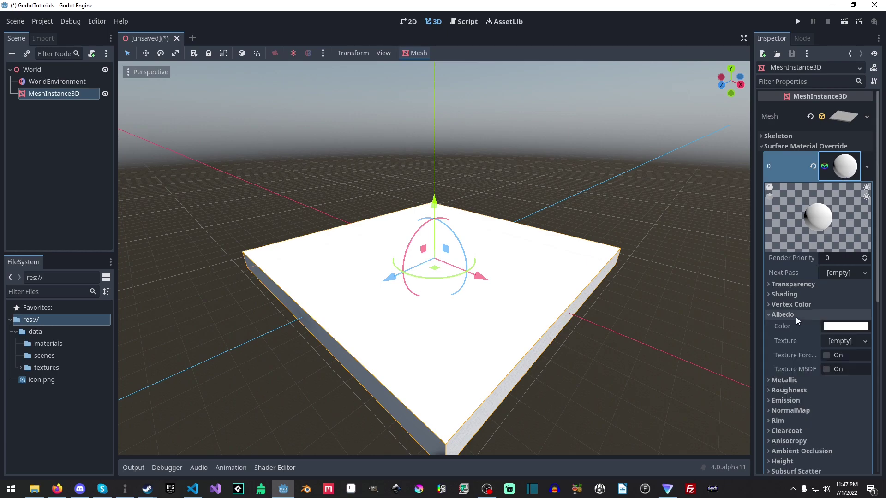
left_click(846, 326)
left_click_drag(854, 137, 858, 88)
left_click(503, 173)
- Hide the viewport grid and orbit the view around the floor
middle_click_drag(503, 173, 291, 17)
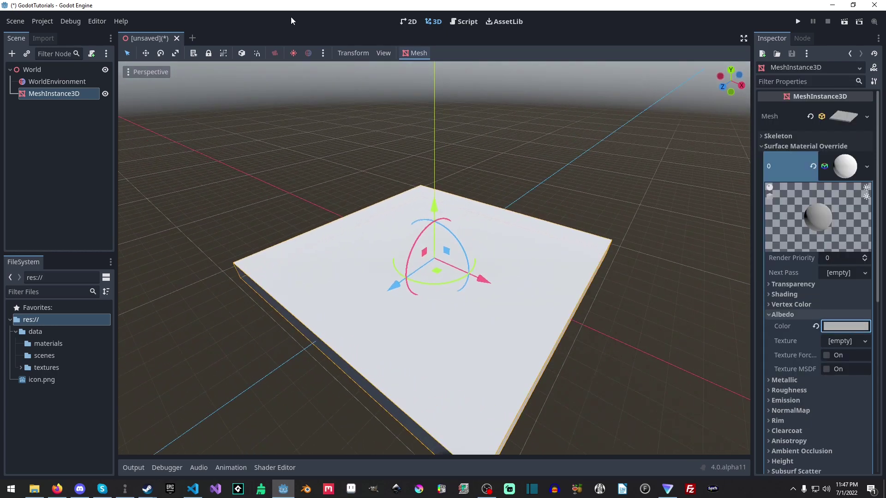
left_click(382, 57)
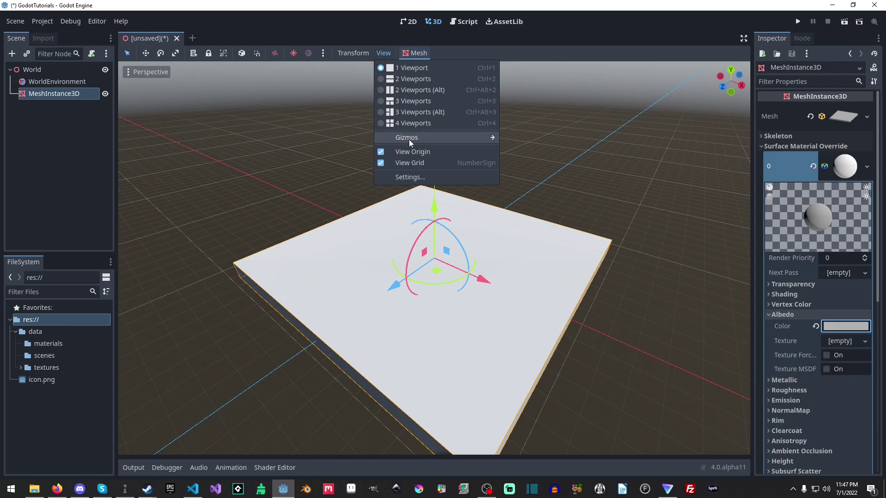
left_click(420, 162)
left_click(350, 189)
left_click(327, 187)
middle_click_drag(327, 187, 333, 216)
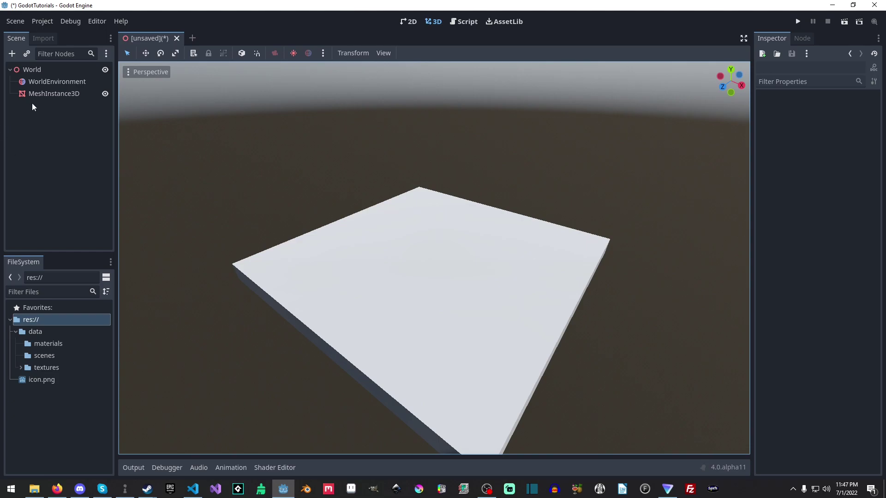
- Rename the mesh node to Floor
left_click(51, 94)
left_click(51, 94)
type("Floor")
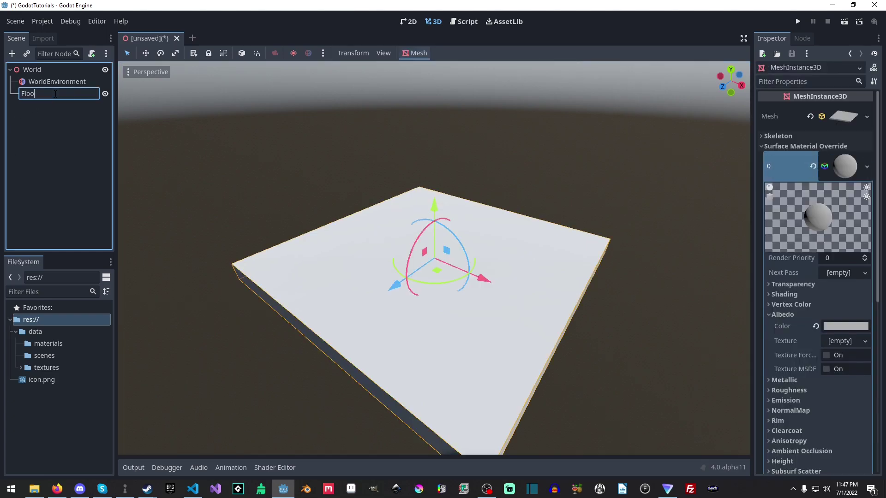
key("Return")
key("ctrl+a")
key("Escape")
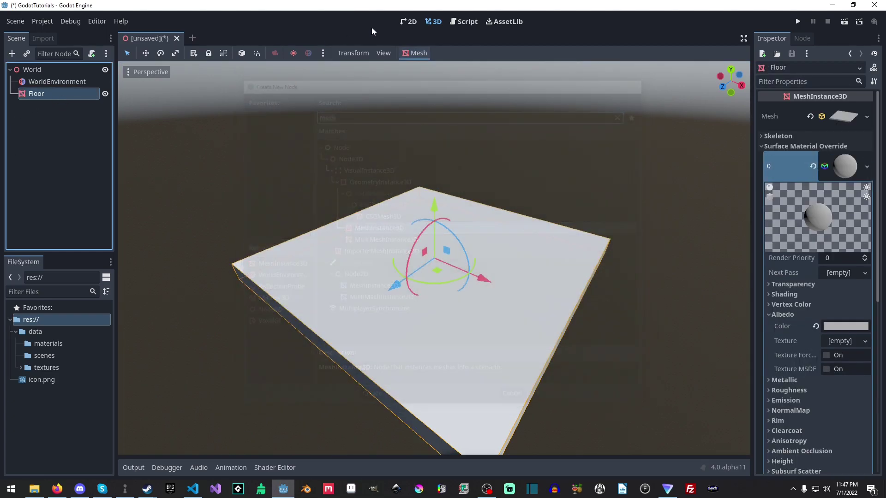
- Create a StaticBody3D collision body for Floor from the Mesh menu
left_click(417, 53)
left_click(442, 67)
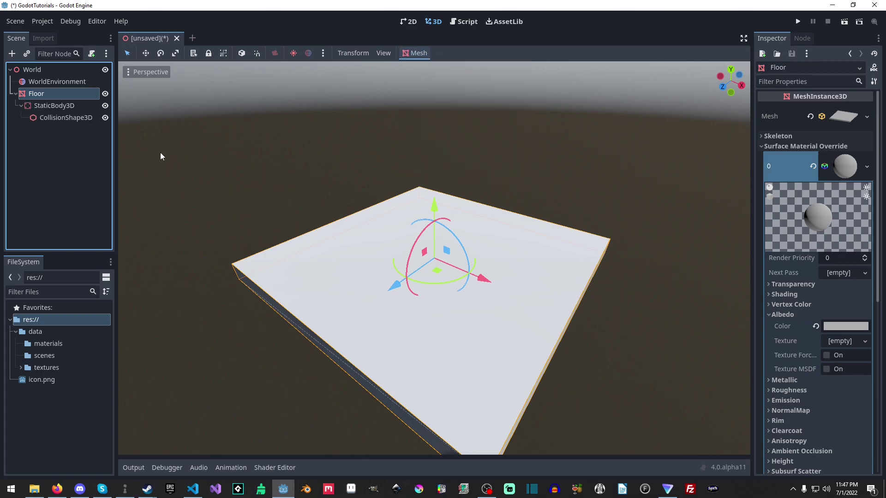
middle_click_drag(151, 151, 386, 211)
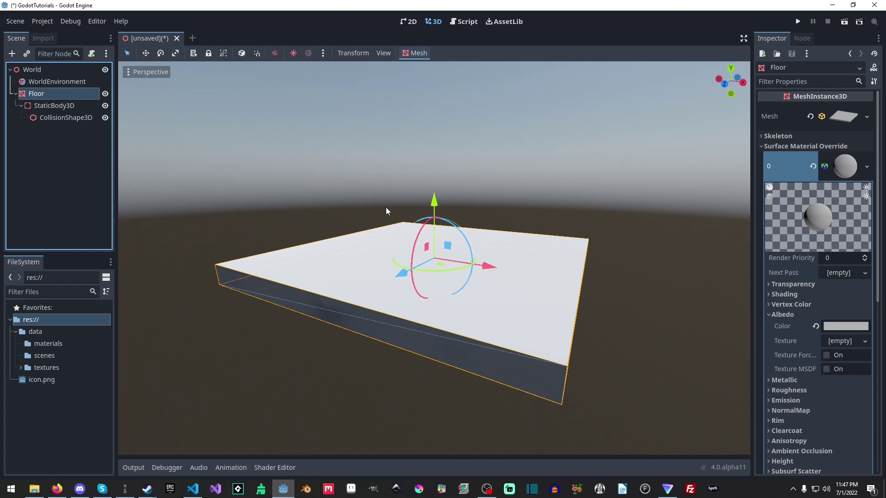
middle_click_drag(386, 211, 384, 218)
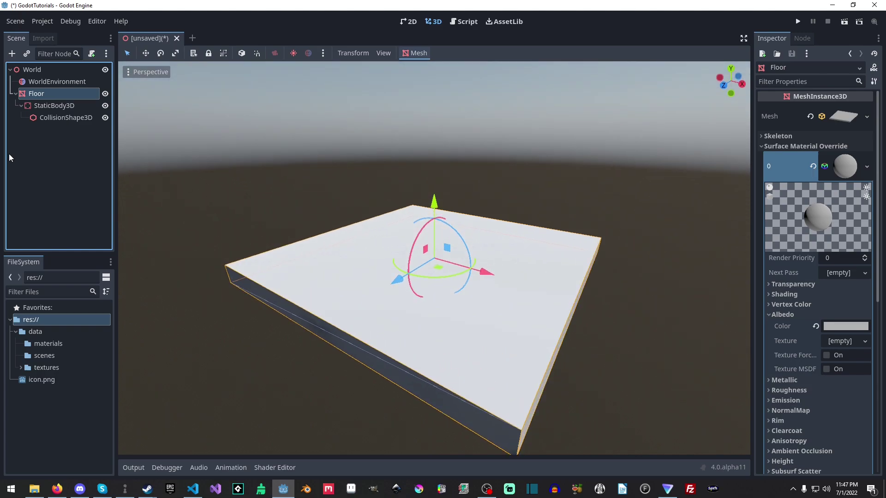
- Add a MeshInstance3D and a RigidDynamicBody3D under the World node
left_click(16, 94)
left_click(41, 70)
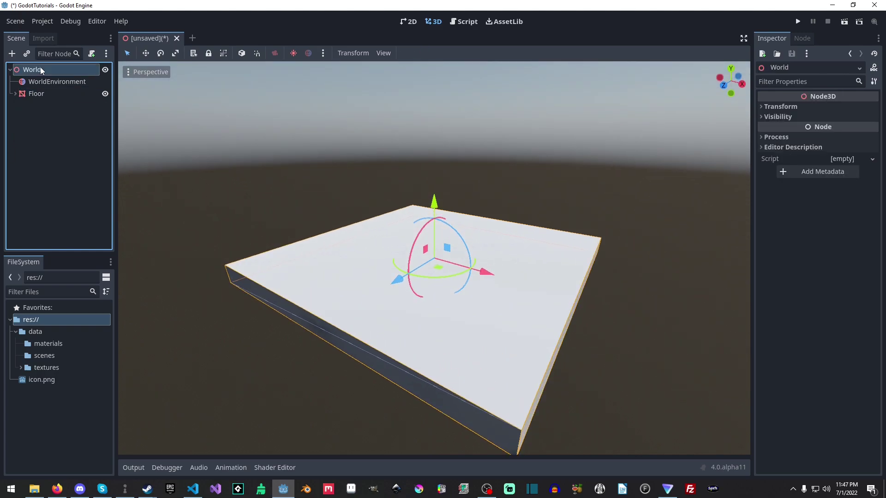
key("ctrl+a")
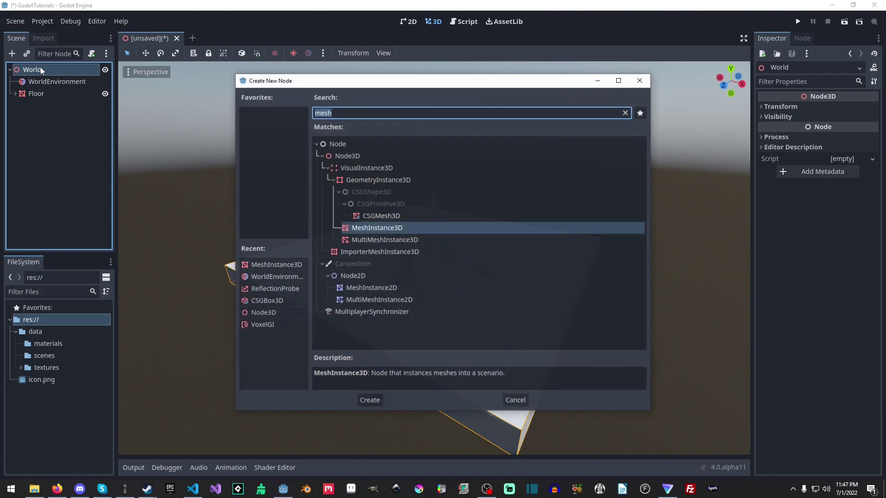
left_click(359, 228)
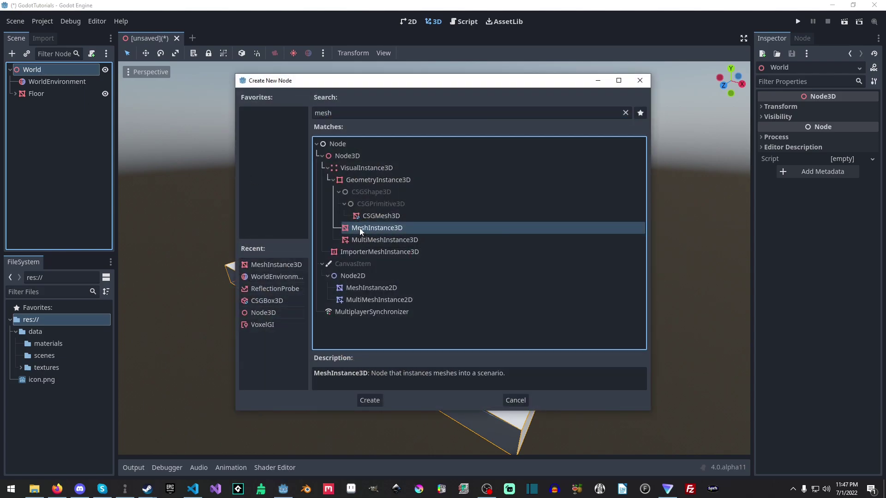
double_click(359, 228)
left_click(51, 77)
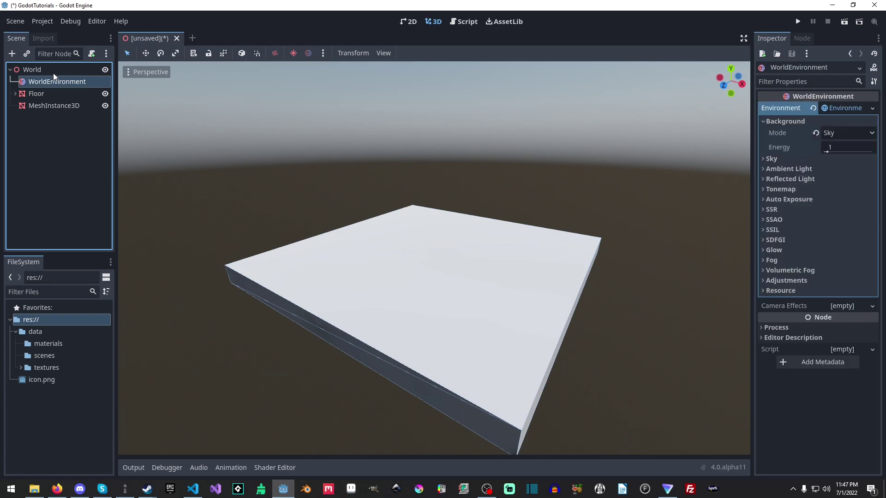
left_click(54, 73)
key("ctrl+a")
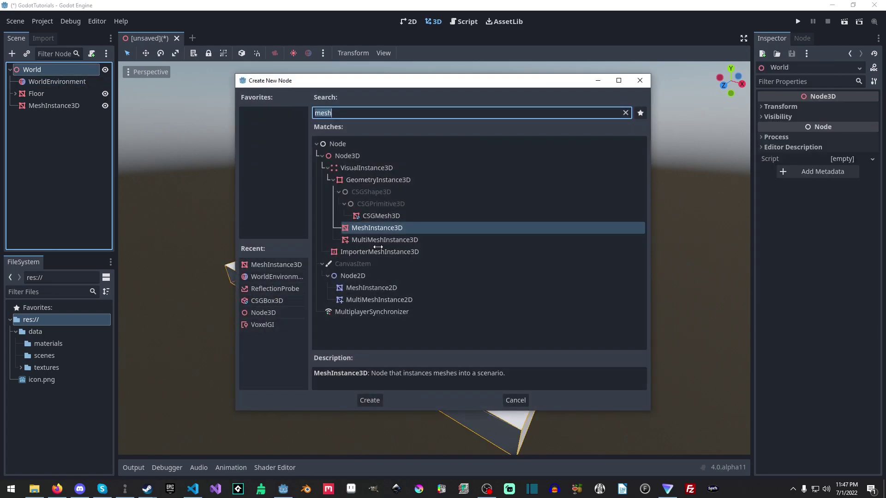
type("rigid")
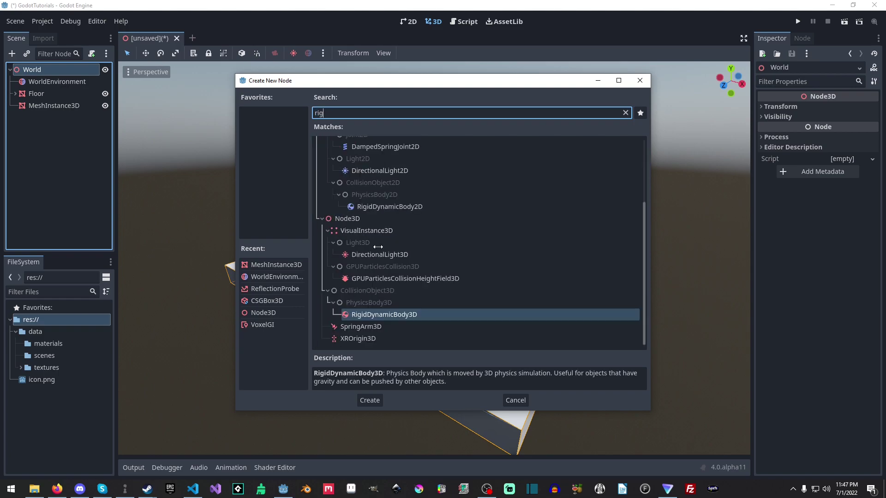
double_click(412, 313)
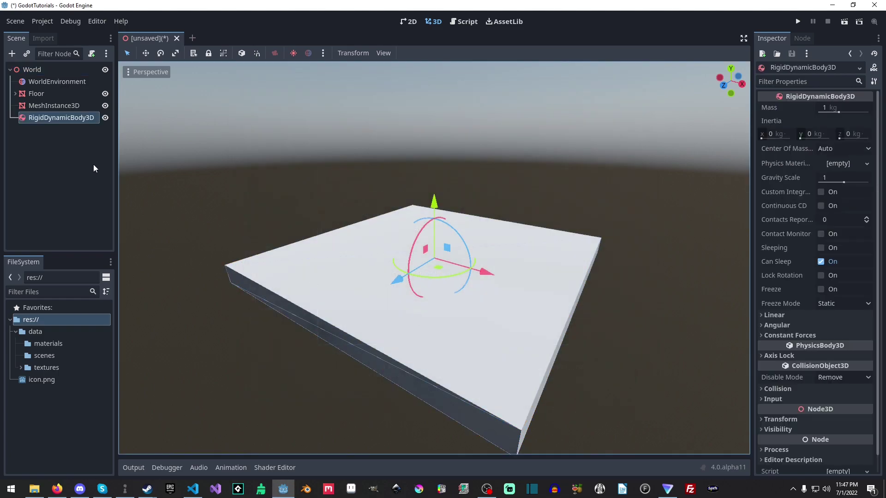
- Parent the MeshInstance3D to the rigid body and rename the body 'FallingCube'
left_click_drag(62, 108, 46, 119)
left_click(60, 119)
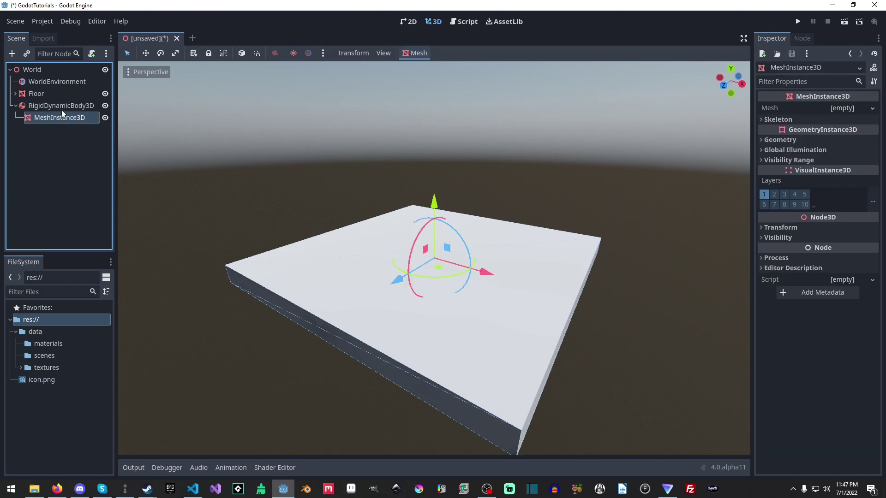
left_click(61, 109)
left_click(61, 109)
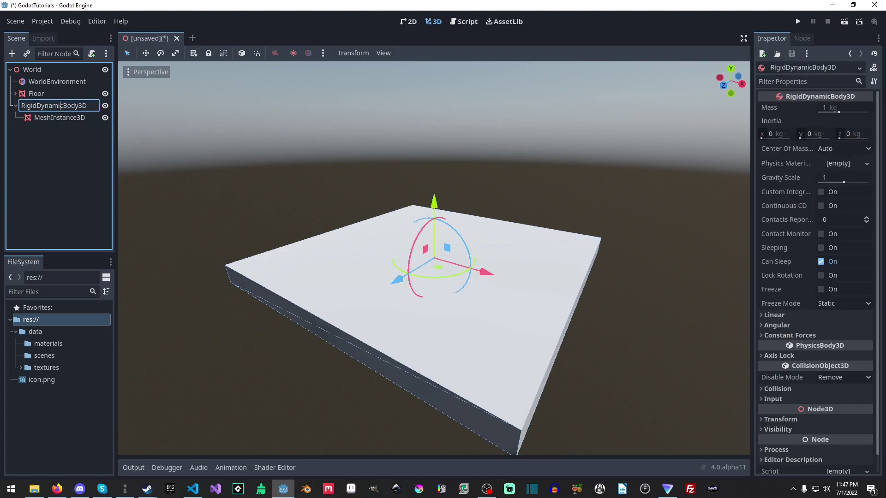
double_click(62, 108)
key("BackSpace")
type("FallingCube")
key("Return")
- Add a CollisionShape3D with a New BoxShape3D, and give the mesh a New BoxMesh
key("ctrl+a")
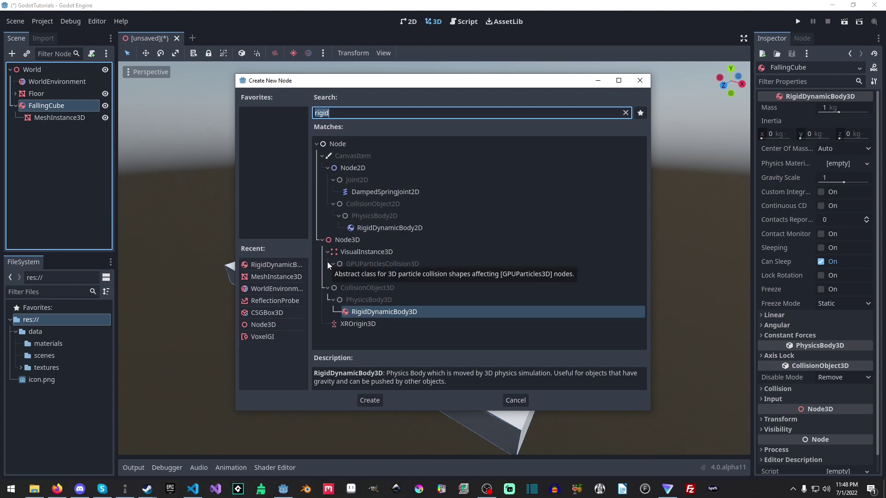
type("collis")
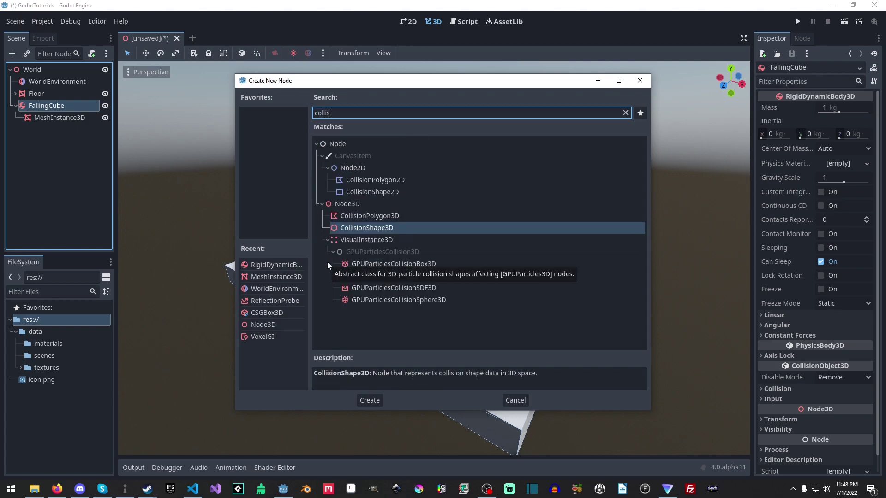
key("Return")
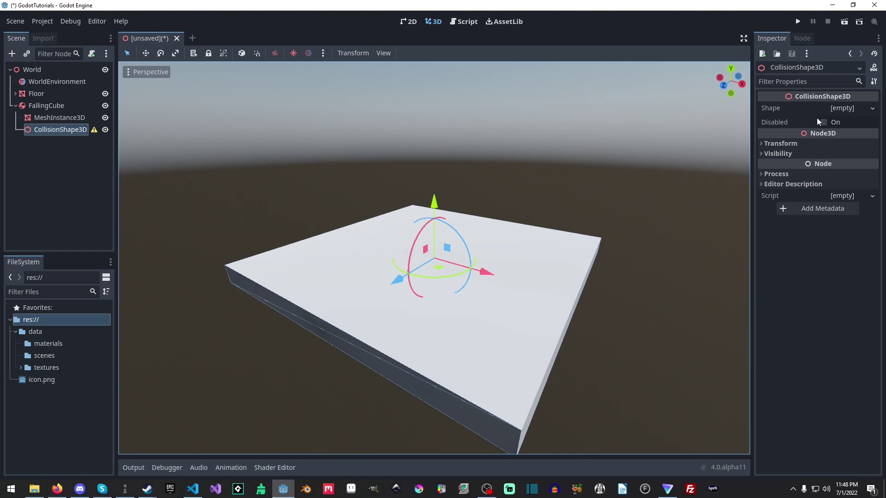
left_click(873, 108)
left_click(819, 142)
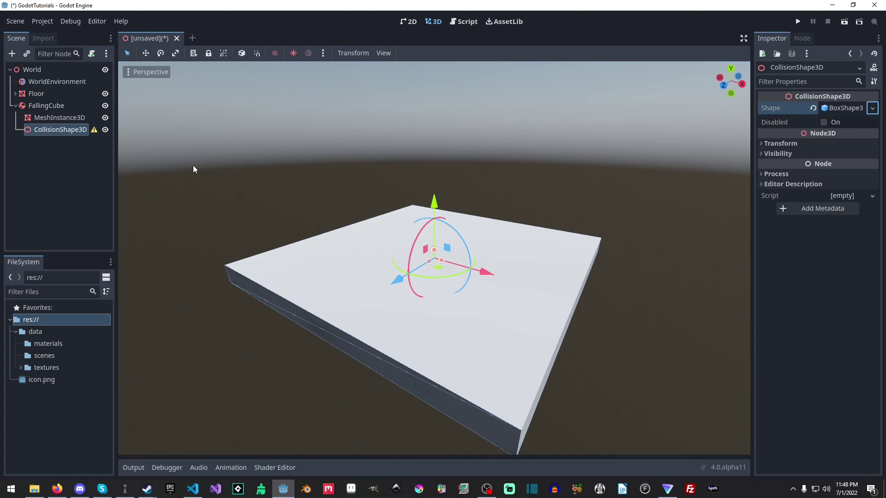
left_click(75, 118)
left_click(872, 108)
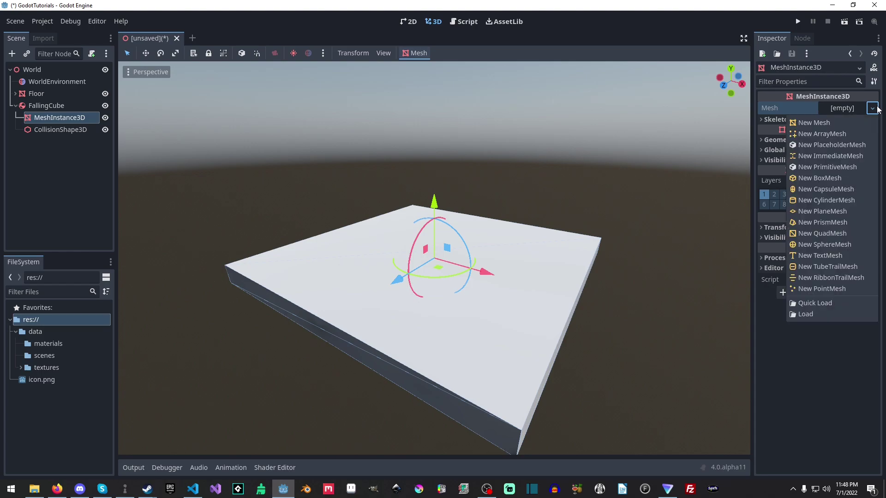
left_click(828, 176)
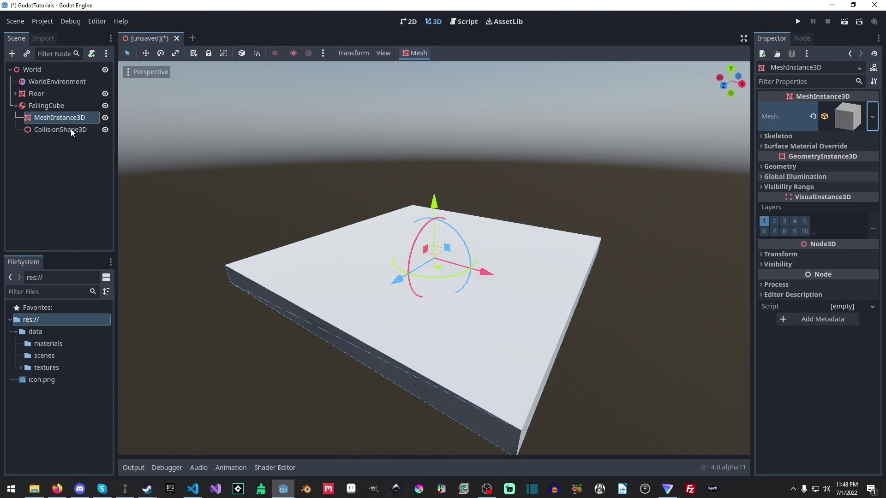
- Raise the FallingCube body up above the floor
left_click(60, 107)
scroll(478, 194, "up", 3)
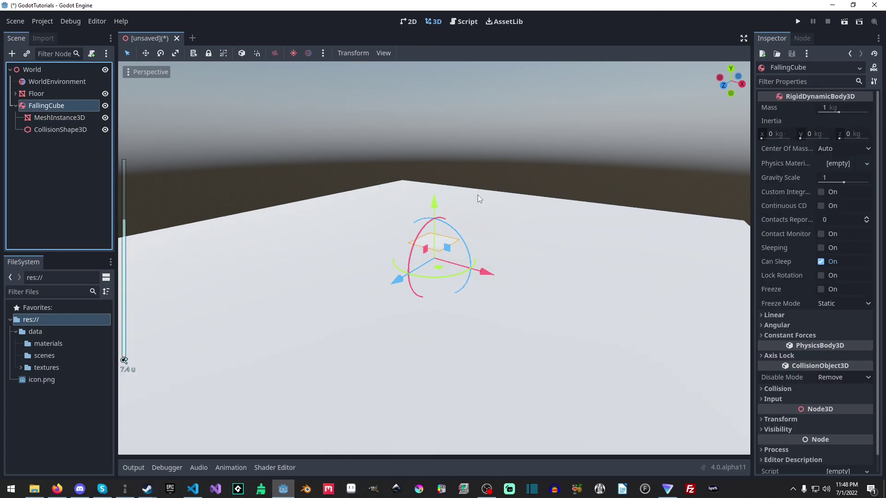
left_click_drag(434, 211, 531, 189)
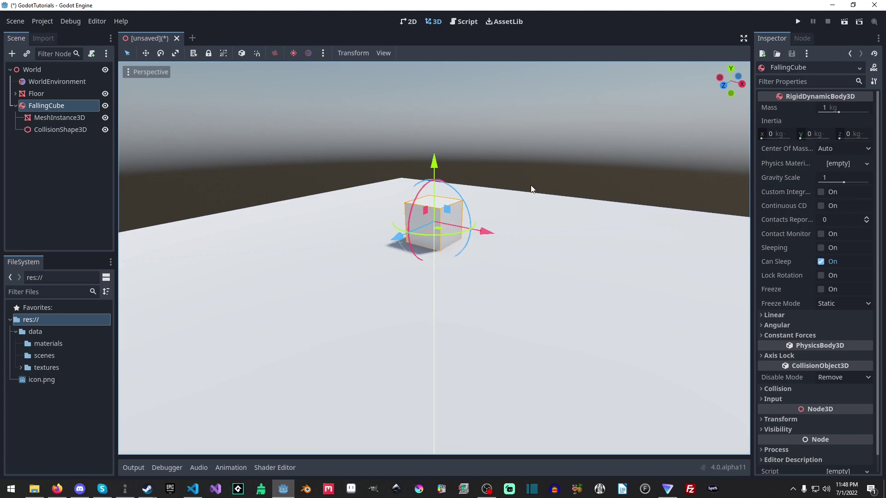
scroll(531, 203, "down", 2)
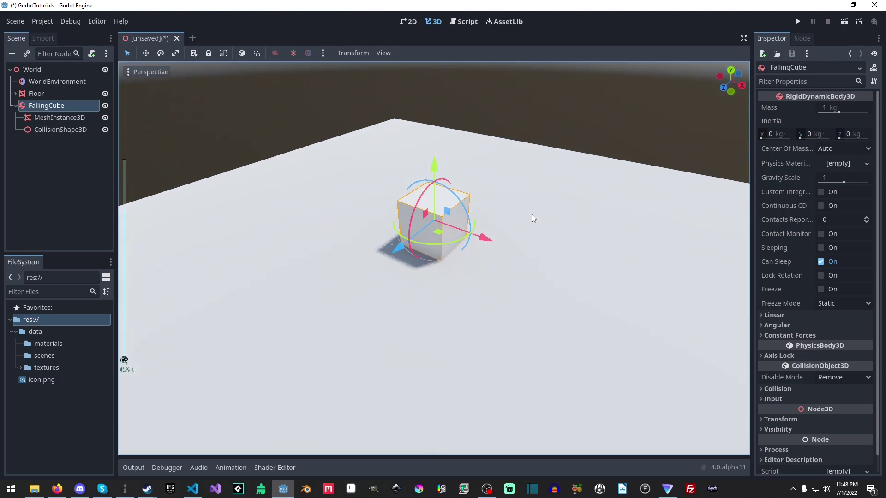
middle_click_drag(531, 215, 530, 249)
left_click(47, 116)
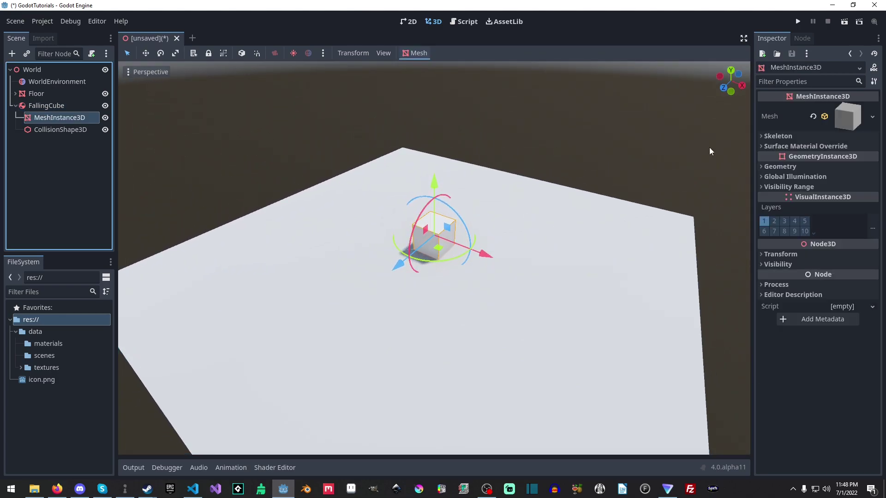
- Put a new StandardMaterial3D in Surface Material Override slot 0 with albedo colour #4188ff
left_click(786, 147)
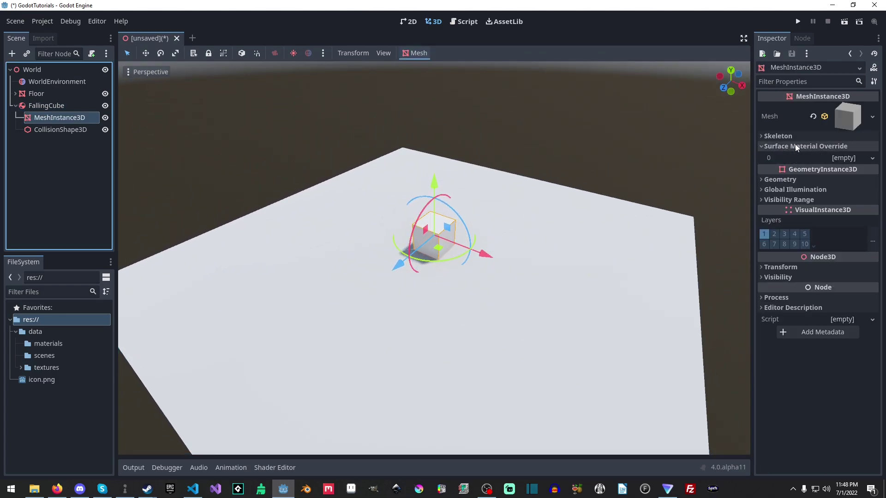
left_click(873, 159)
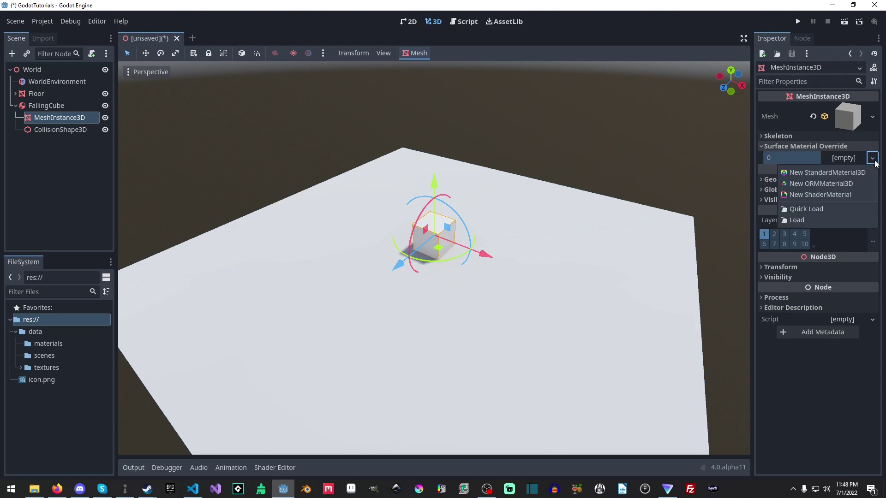
left_click(827, 173)
left_click(838, 164)
left_click(802, 315)
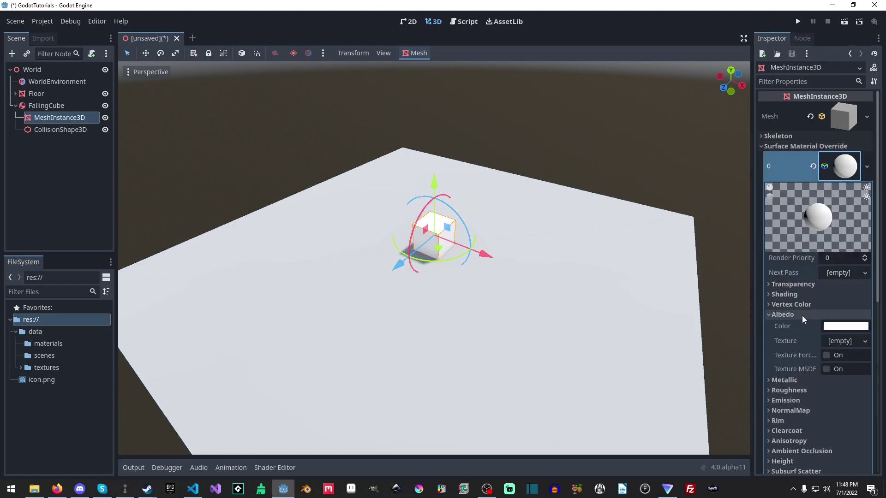
left_click(845, 327)
left_click(757, 115)
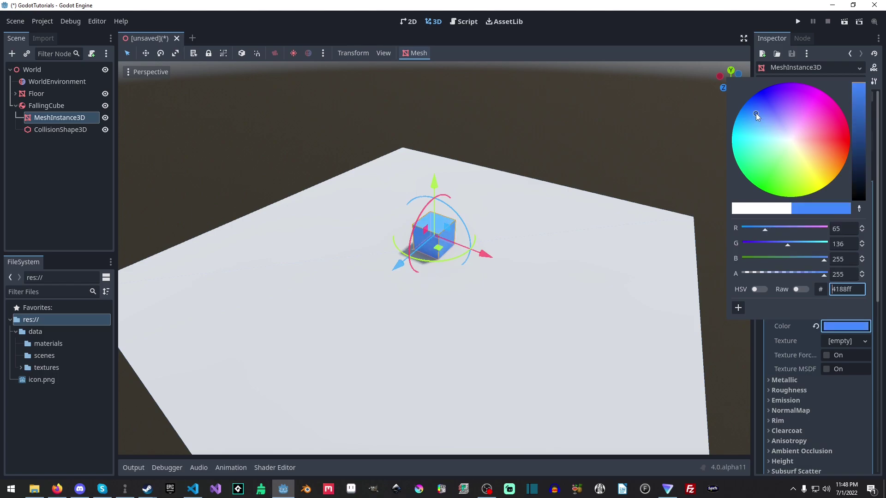
left_click(599, 133)
middle_click_drag(599, 133, 312, 209)
left_click(224, 181)
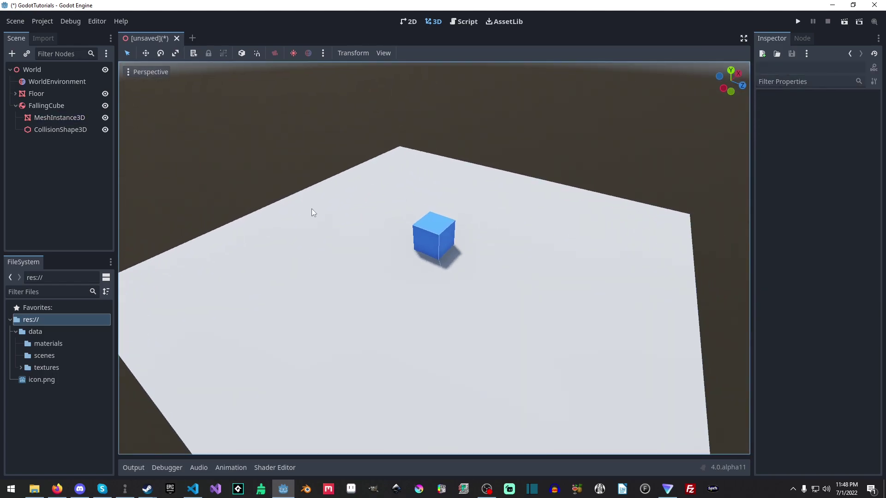
- Set the FallingCube's mass to 25 kg
left_click(63, 107)
left_click(828, 111)
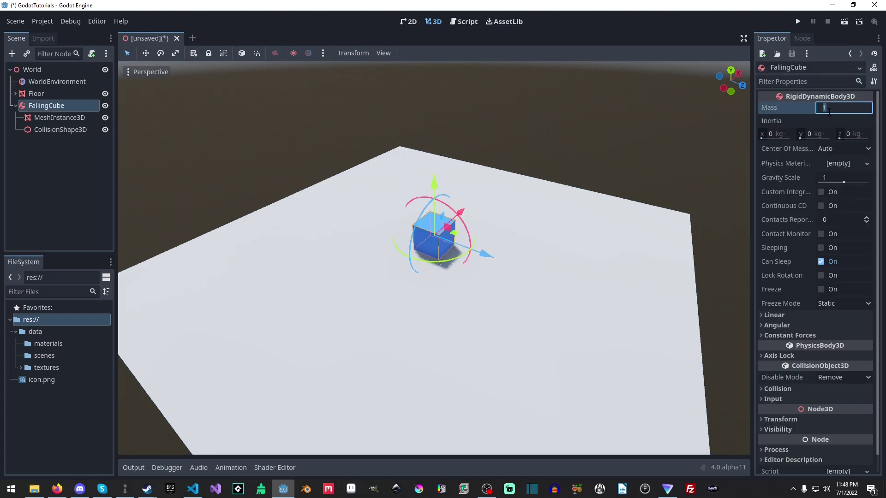
type("25")
key("Return")
- Duplicate the cube repeatedly, sliding each copy along X to form a block of cubes
left_click(51, 105)
middle_click_drag(377, 248, 486, 262)
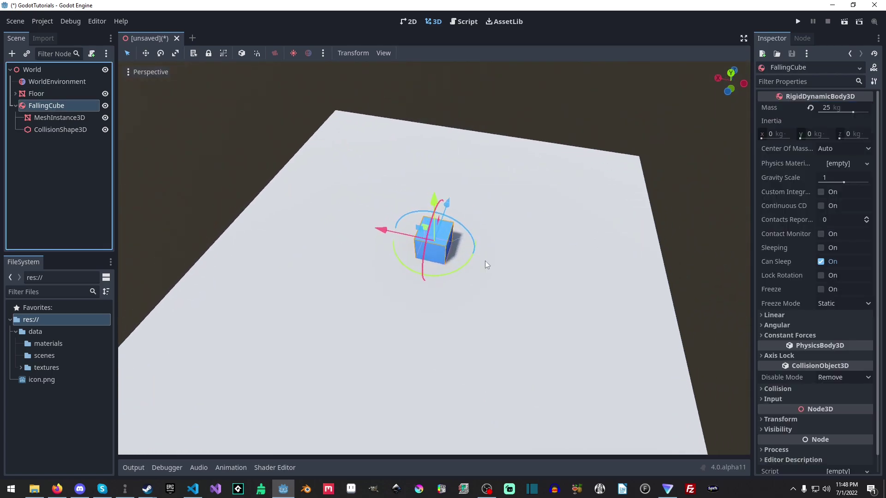
key("ctrl+d")
left_click_drag(388, 231, 421, 239)
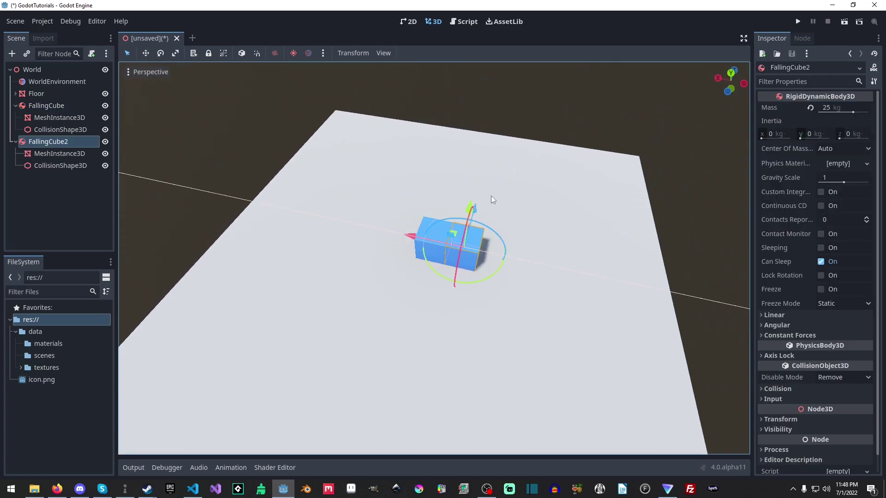
middle_click_drag(491, 195, 386, 287)
key("ctrl+d")
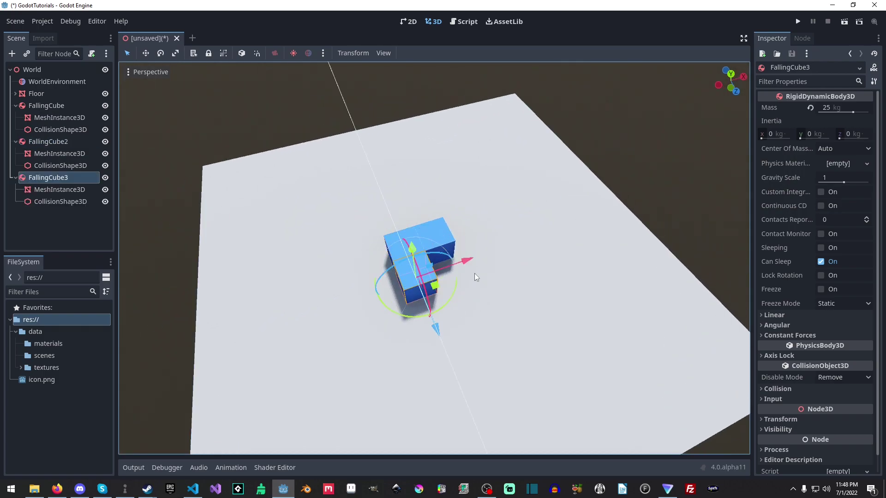
key("ctrl+d")
left_click_drag(470, 259, 526, 238)
key("ctrl+d")
key("ctrl+d")
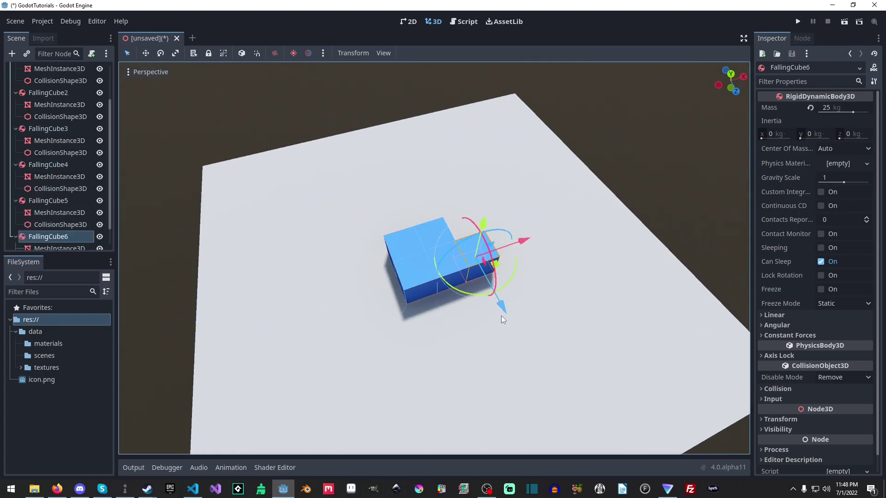
left_click_drag(501, 316, 452, 212)
key("ctrl+d")
key("ctrl+d")
key("ctrl+d")
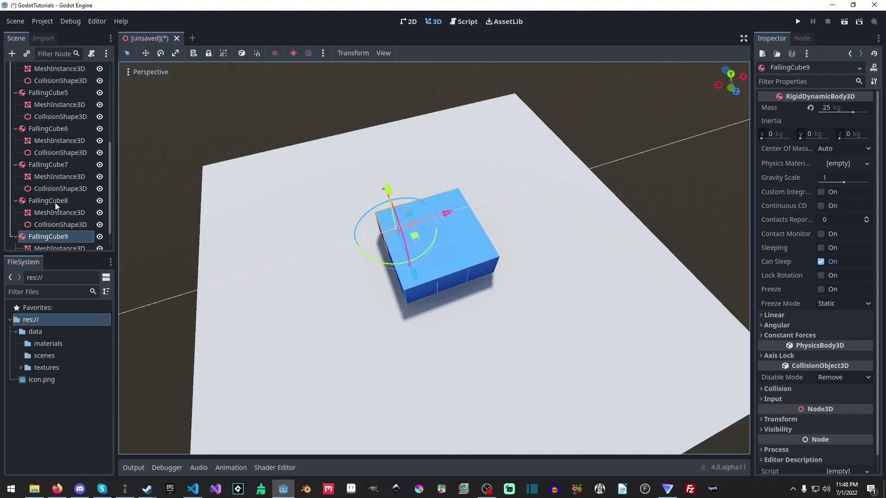
- Collapse FallingCube through FallingCube9 in the Scene dock and select the first FallingCube
scroll(54, 203, "up", 1)
scroll(18, 128, "up", 5)
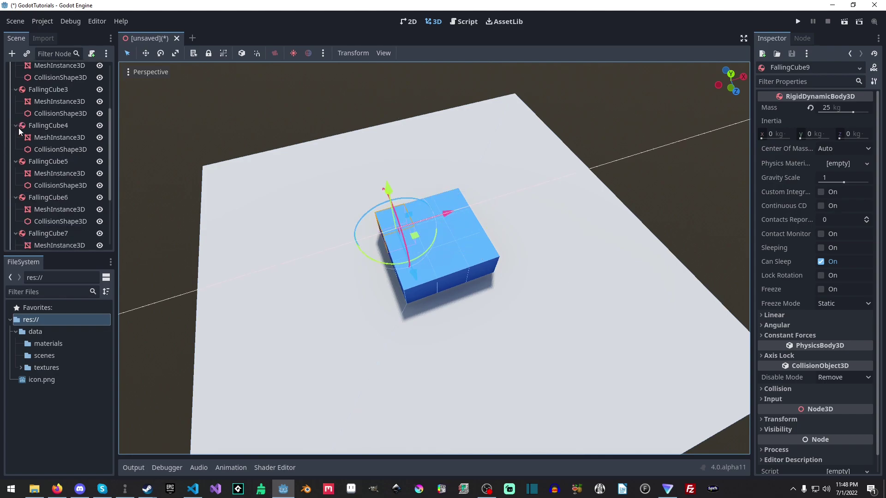
scroll(19, 128, "up", 3)
left_click(15, 106)
left_click(17, 118)
left_click(16, 130)
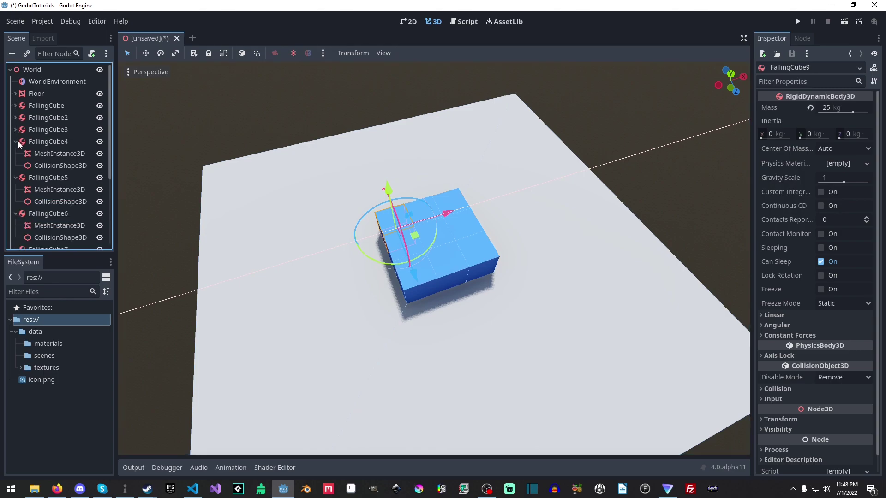
left_click(16, 141)
left_click(16, 153)
left_click(16, 166)
left_click(16, 178)
left_click(16, 190)
left_click(16, 202)
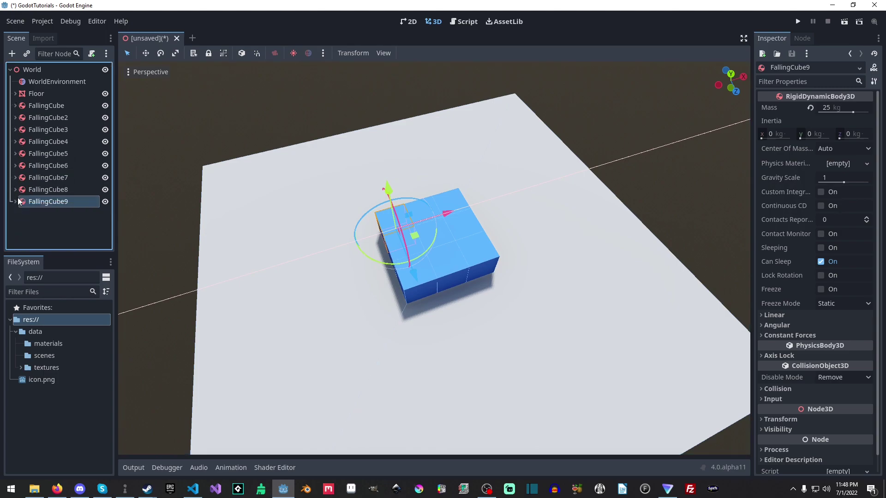
left_click(55, 108)
- Select FallingCube through FallingCube9 and duplicate the layer upward, stacking copies into a tower
left_click(59, 202, "shift")
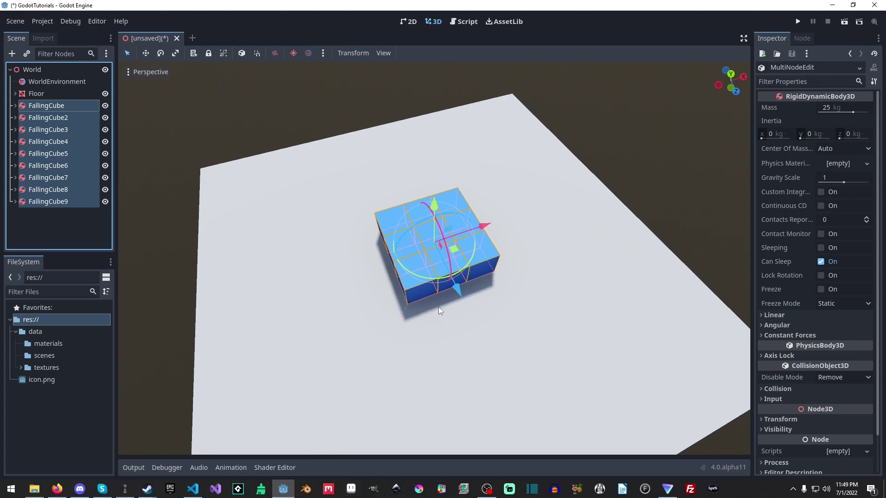
middle_click_drag(438, 306, 439, 184)
key("ctrl+d")
left_click_drag(438, 190, 436, 36)
key("ctrl+d")
key("ctrl+d")
scroll(492, 181, "down", 5)
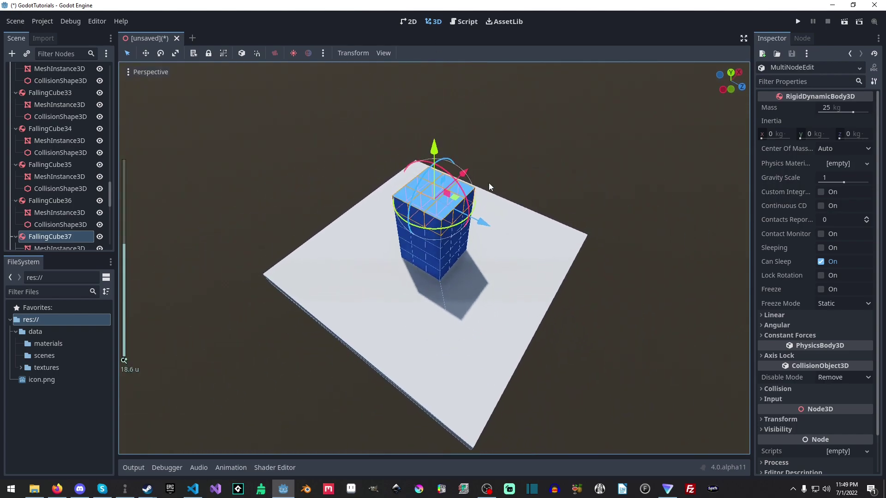
key("ctrl+d")
left_click_drag(434, 153, 126, 188)
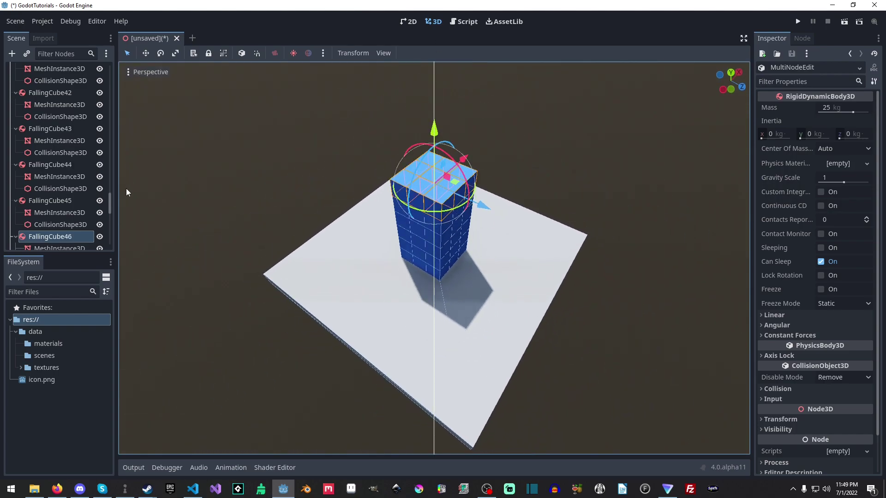
mouse_move(52, 211)
left_mouse_down()
mouse_move(49, 204)
mouse_move(52, 216)
left_mouse_up()
- Select all cubes from FallingCube to FallingCube54 and lift the tower 3 units
scroll(52, 216, "up", 5)
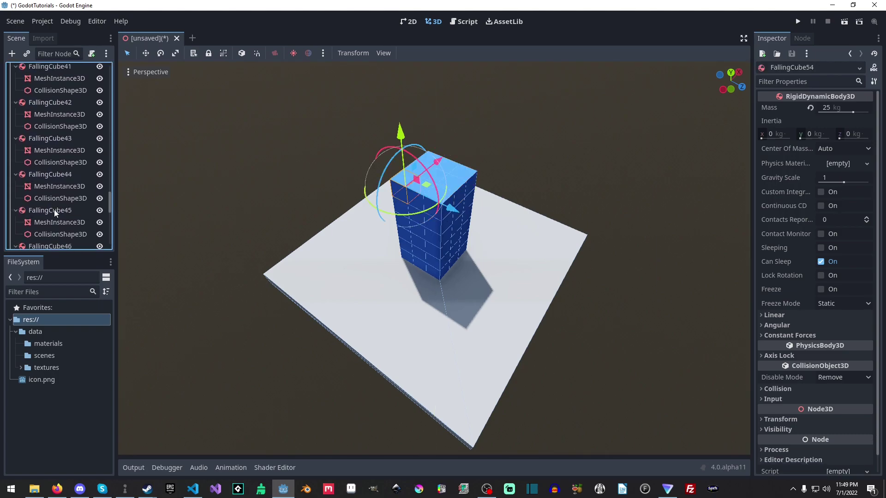
scroll(54, 210, "up", 20)
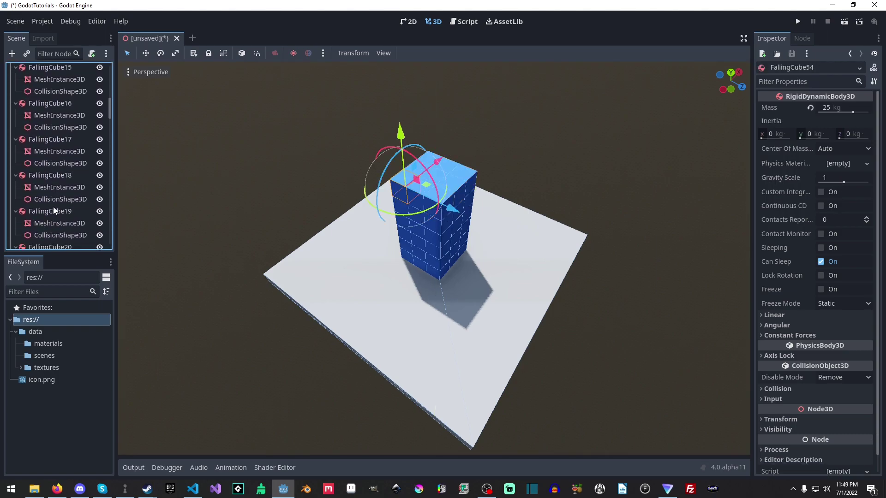
scroll(52, 207, "up", 10)
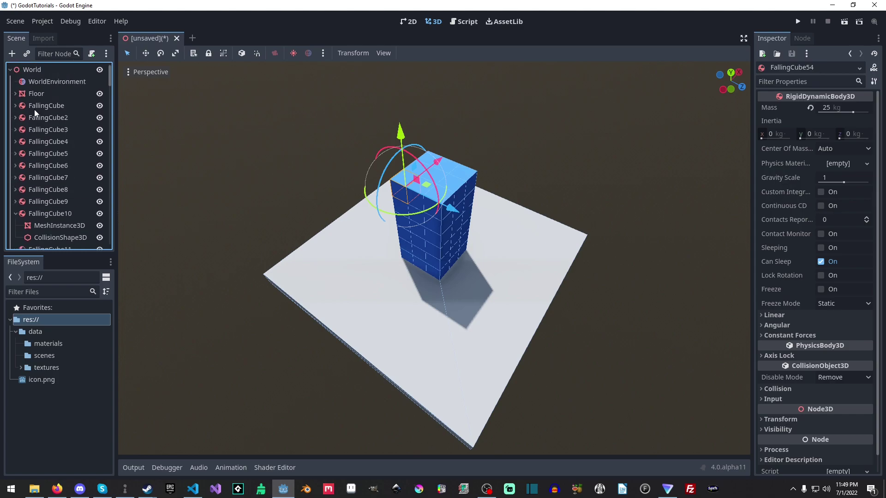
left_click(37, 105, "shift")
left_click_drag(435, 172, 436, 112)
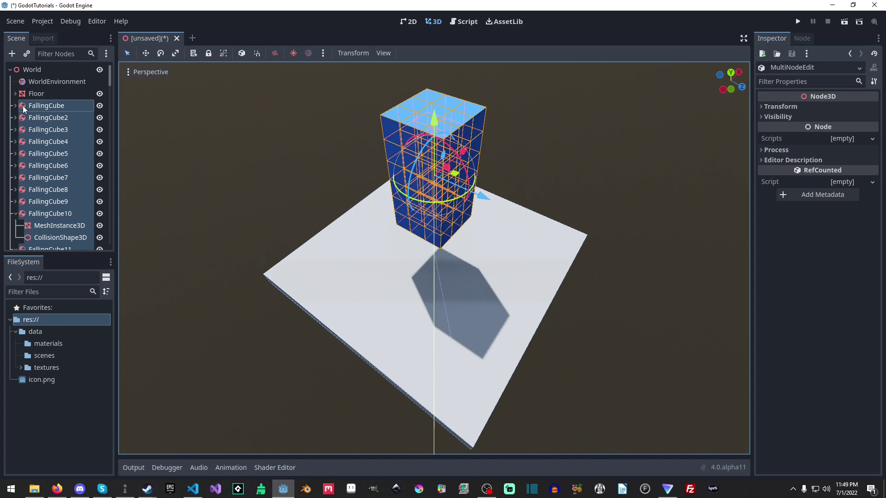
- Add a Node3D under World named 'Cubes'
left_click(27, 70)
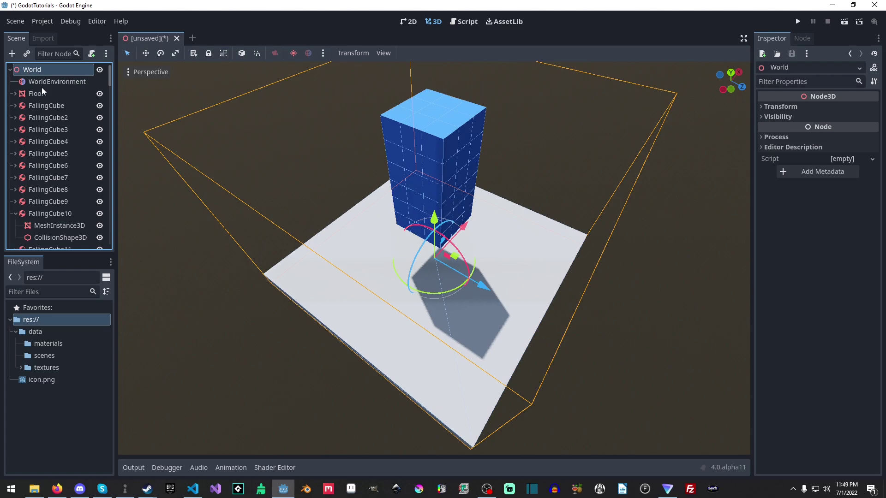
key("ctrl+a")
double_click(360, 205)
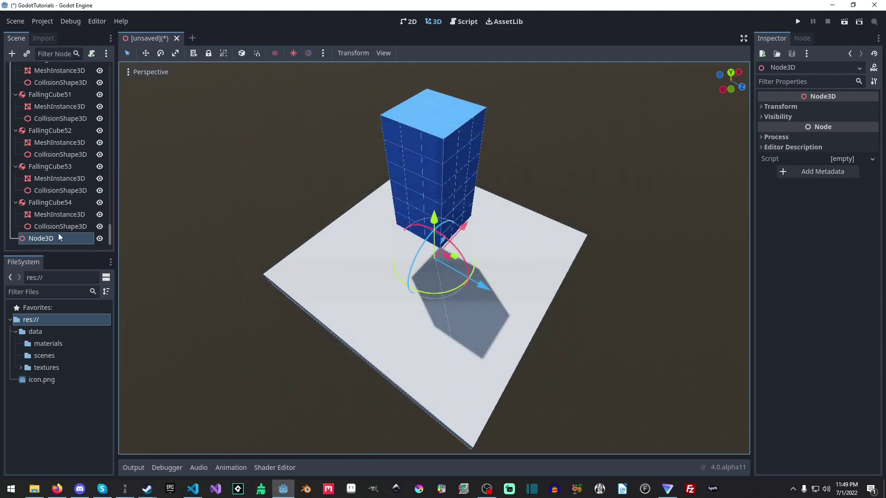
double_click(46, 239)
type("Cubes")
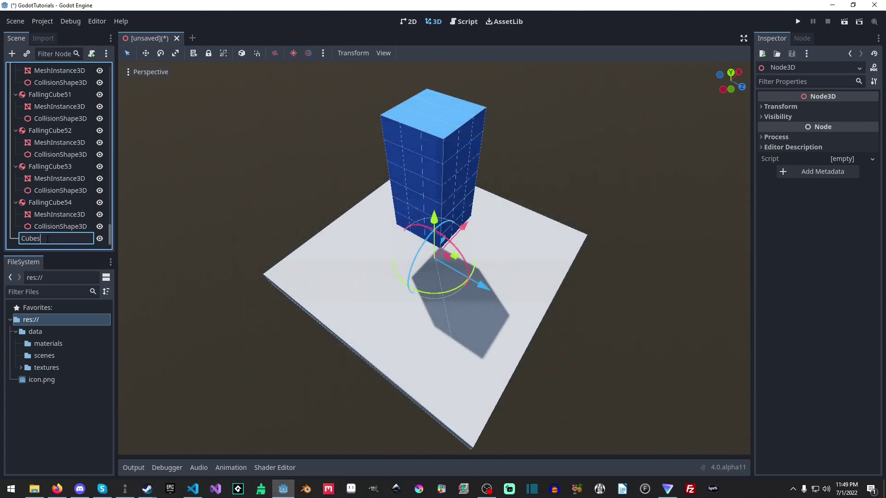
key("Return")
- Move all 54 FallingCube nodes under Cubes and collapse the group
left_click(75, 226)
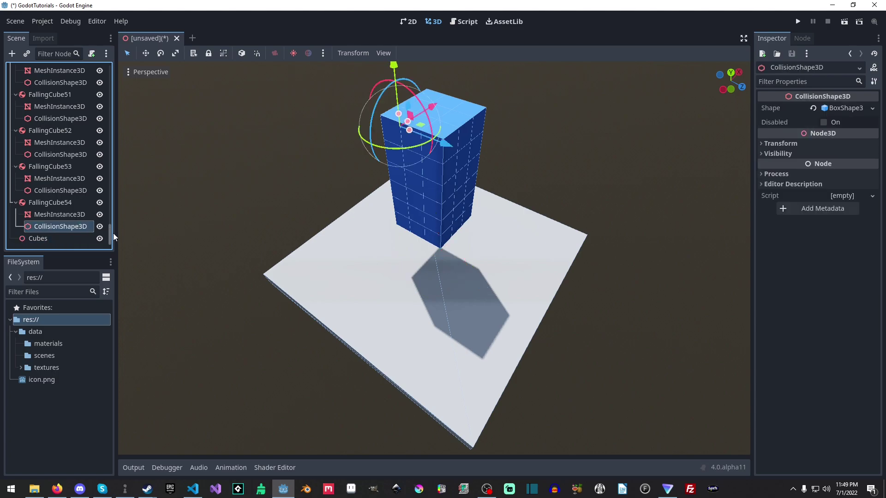
left_click(69, 202)
left_click_drag(109, 238, 119, 256)
left_click(32, 104, "shift")
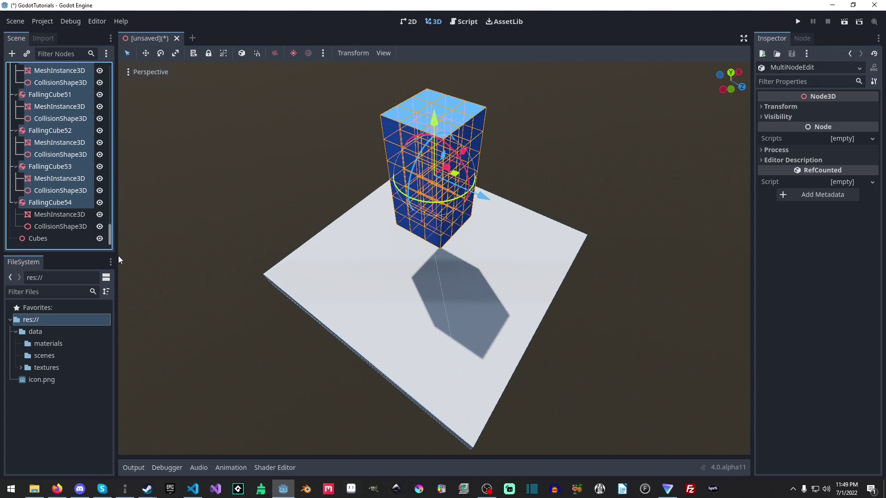
left_click_drag(55, 209, 46, 237)
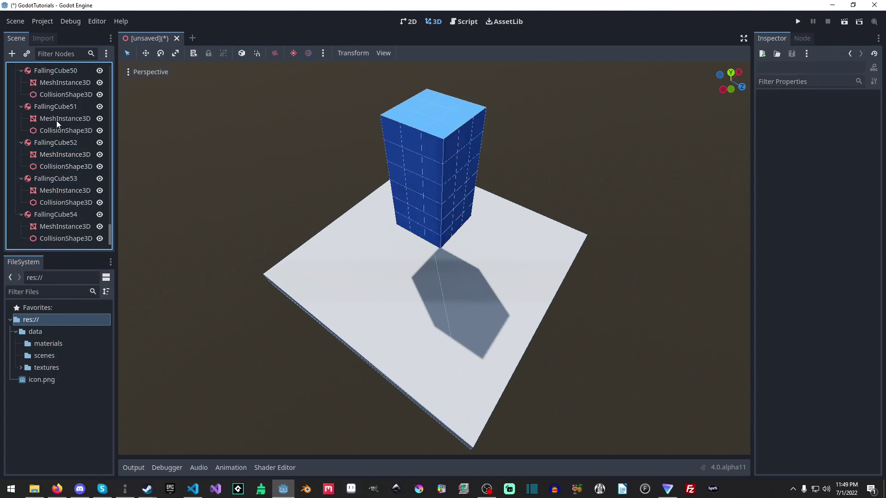
left_click_drag(112, 228, 113, 68)
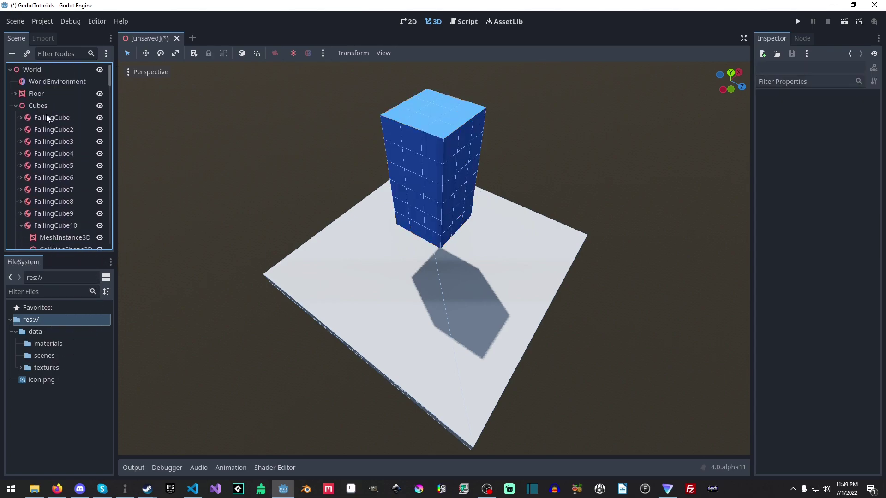
left_click(15, 106)
- Add a DirectionalLight3D above the tower with shadows enabled
middle_click_drag(509, 252, 1, 113)
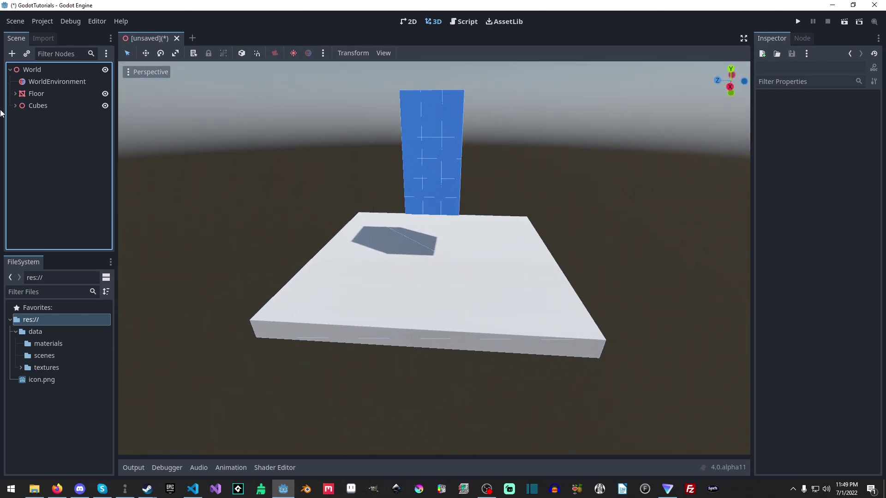
left_click(55, 69)
key("ctrl+a")
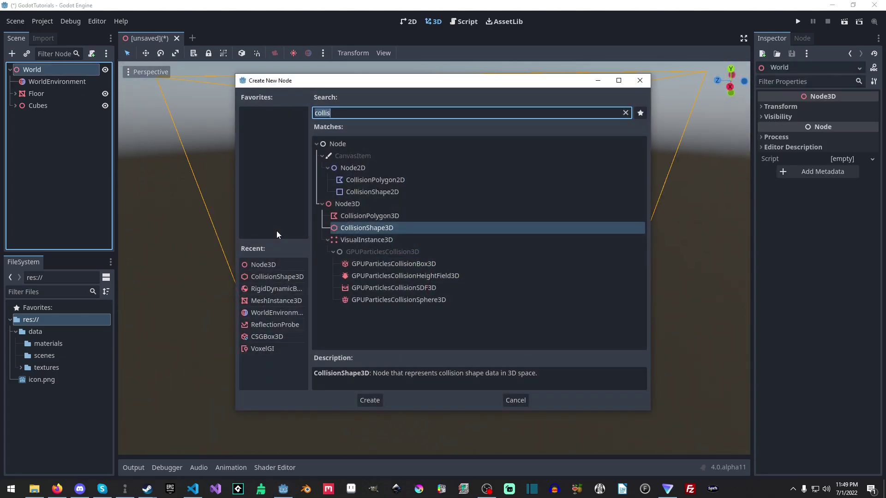
type("direc")
left_click(369, 244)
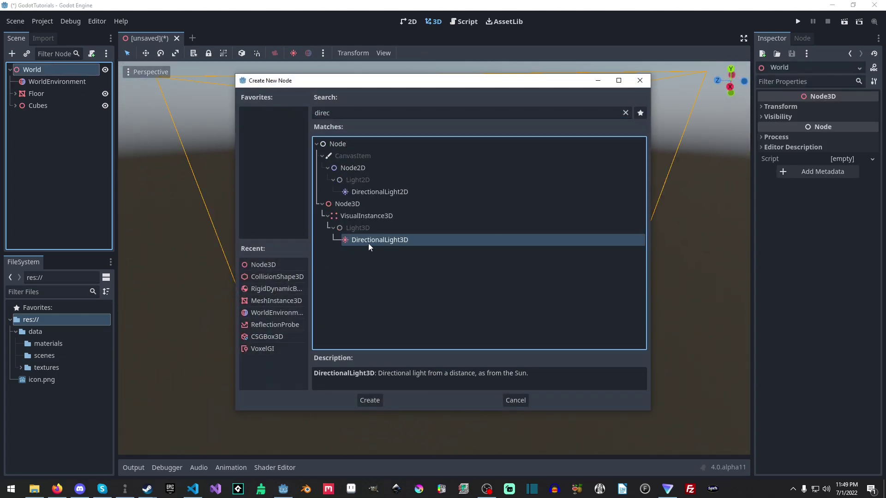
double_click(368, 243)
left_click_drag(447, 225, 450, 36)
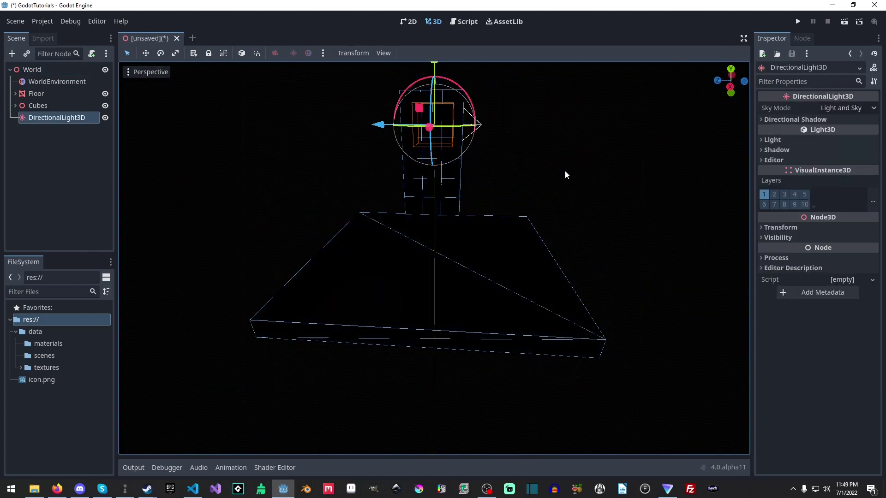
middle_click_drag(565, 175, 802, 134)
left_click(794, 149)
left_click(810, 159)
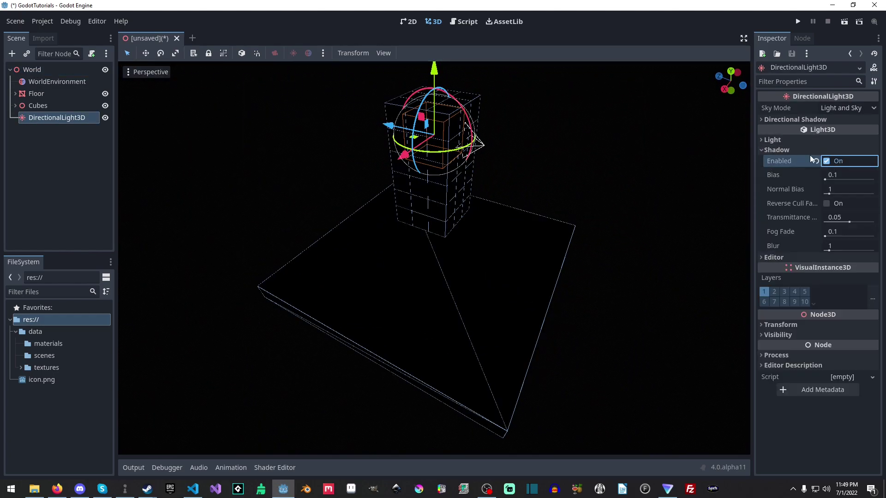
left_click(794, 150)
- Move the light 7 units along X, place it after WorldEnvironment, and tilt it onto the scene
left_click_drag(405, 154, 261, 256)
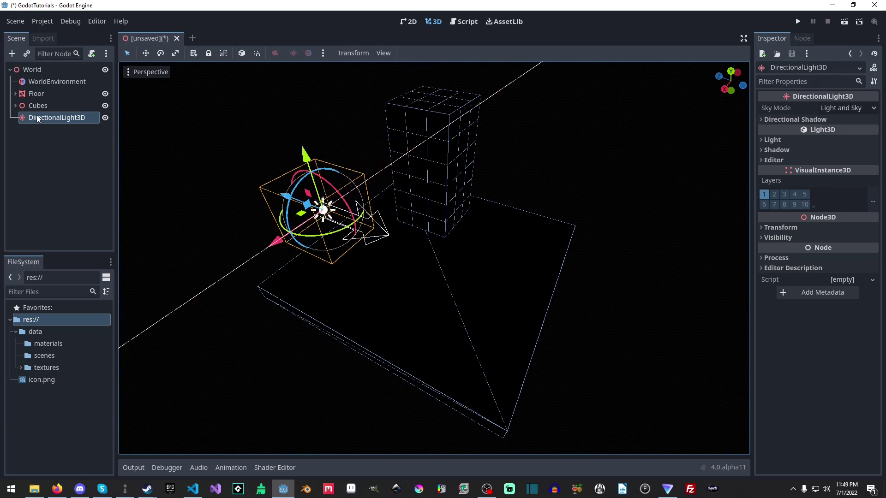
left_click_drag(37, 118, 47, 88)
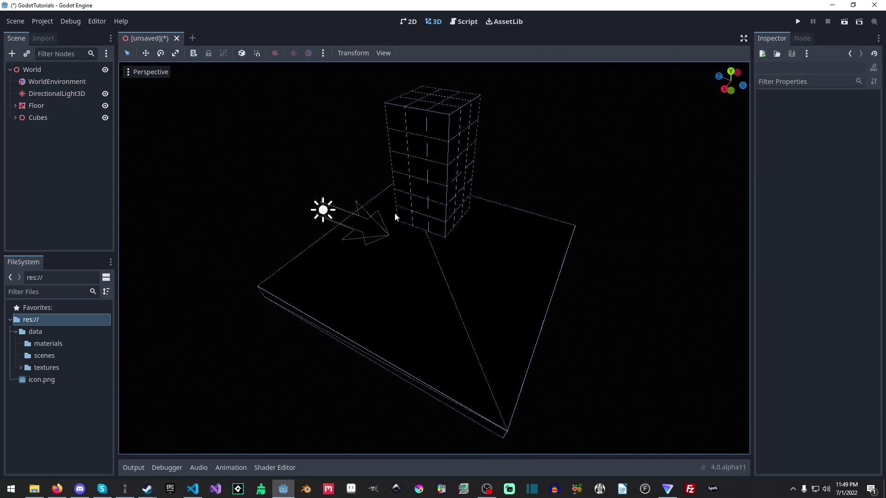
left_click(323, 210)
left_click_drag(339, 202, 336, 276)
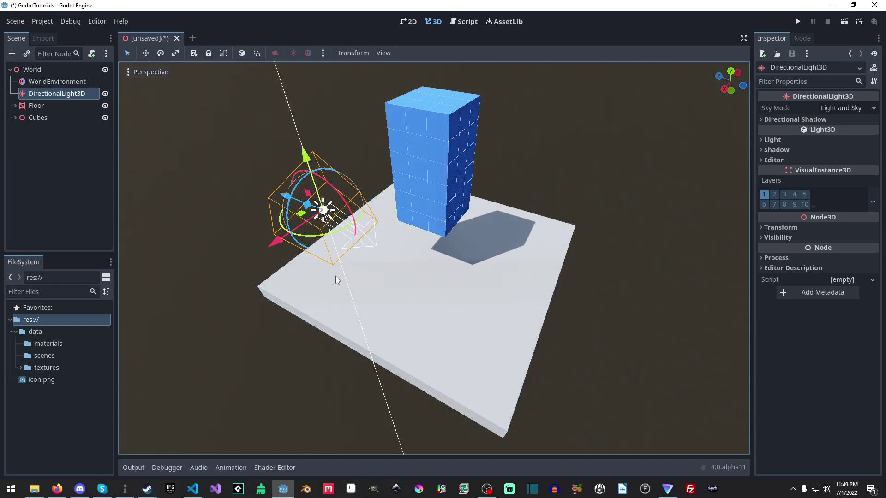
middle_click_drag(336, 276, 291, 149)
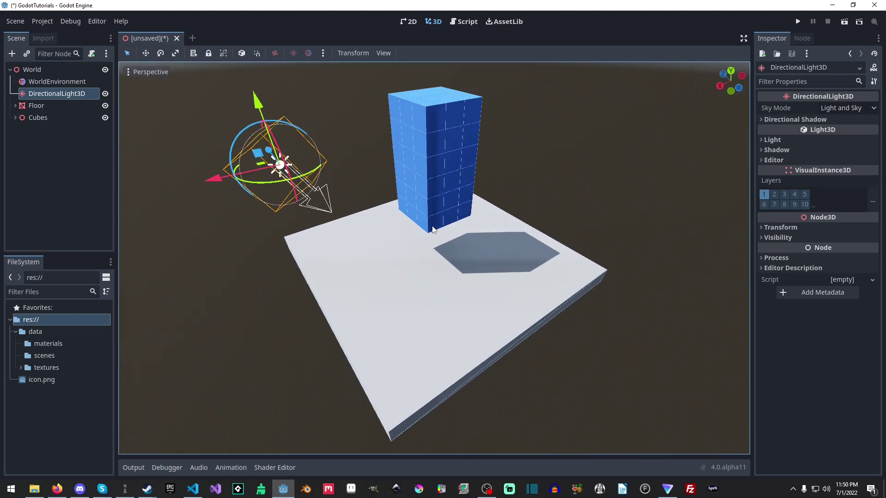
middle_click_drag(433, 230, 171, 212)
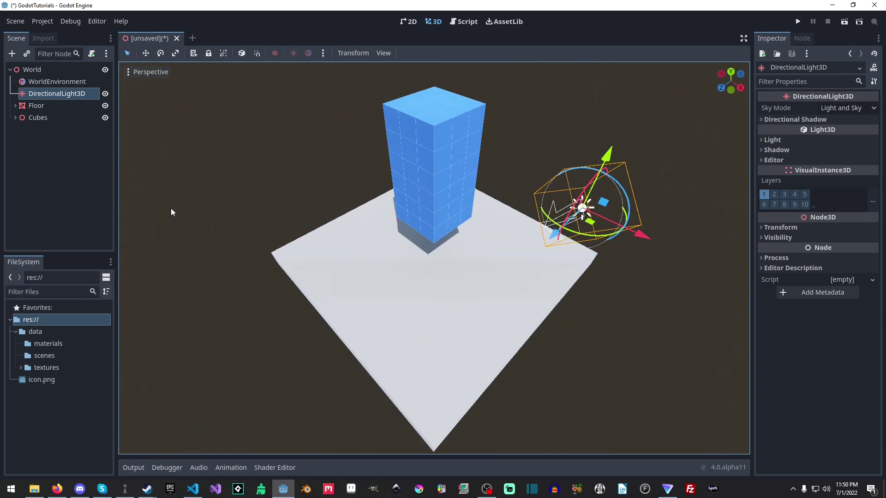
- Add a Camera3D under World and show its preview in a split 3D view
left_click(31, 69)
key("ctrl+a")
type("ca")
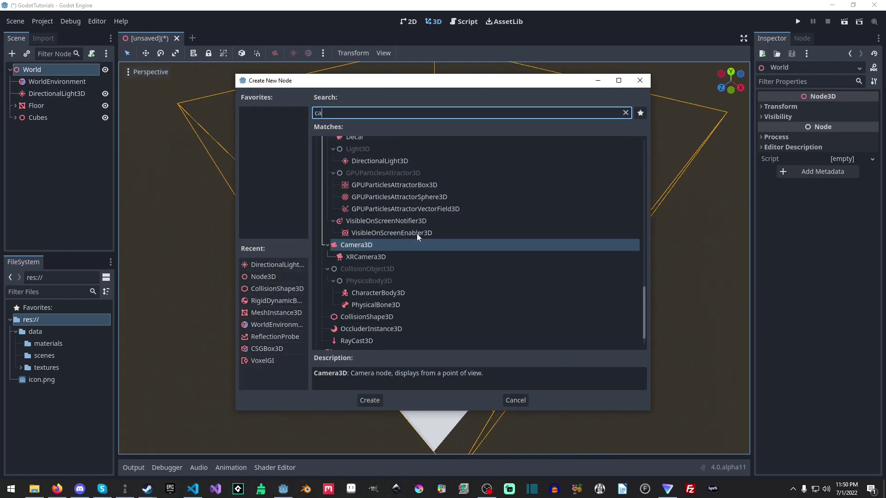
type("mera")
double_click(342, 199)
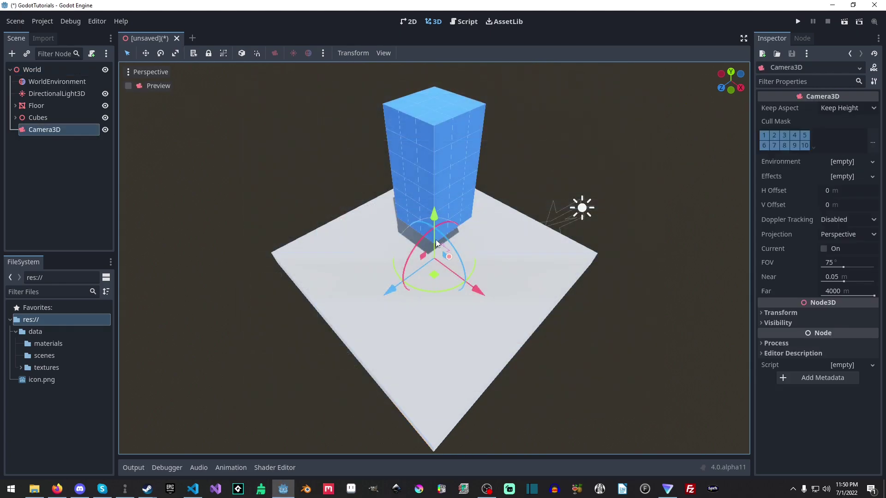
key("ctrl+2")
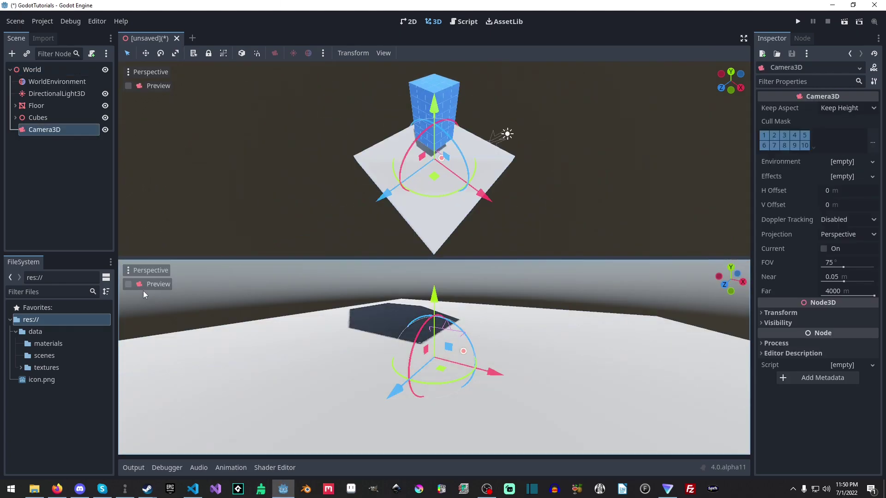
left_click(129, 285)
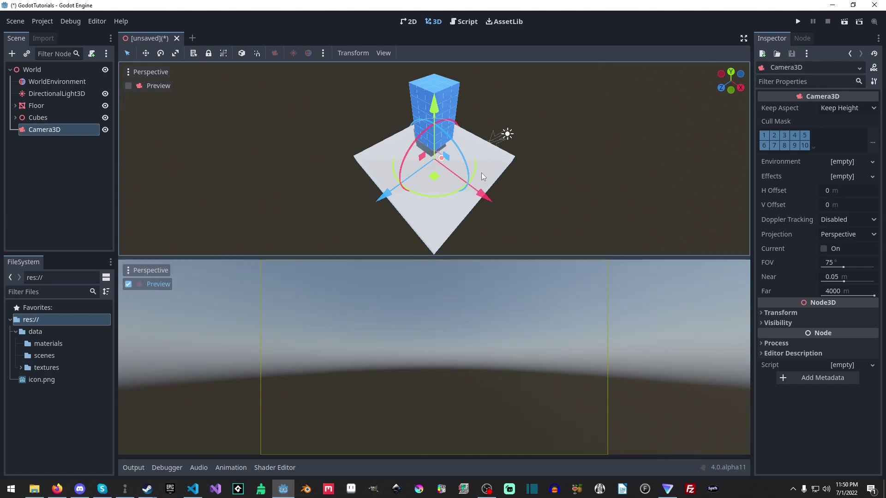
- Position and tilt the camera to frame the tower, then return to a single viewport
left_click_drag(389, 195, 269, 90)
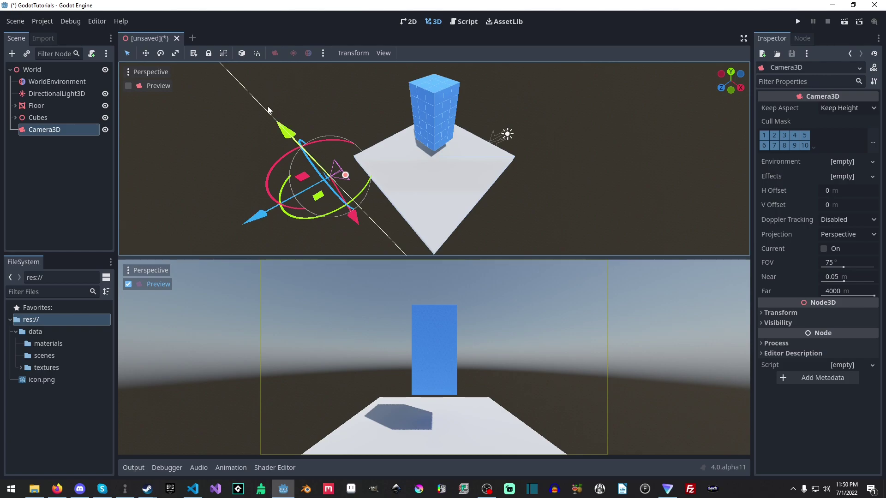
left_click_drag(281, 164, 308, 156)
left_click_drag(255, 221, 277, 207)
left_click(205, 177)
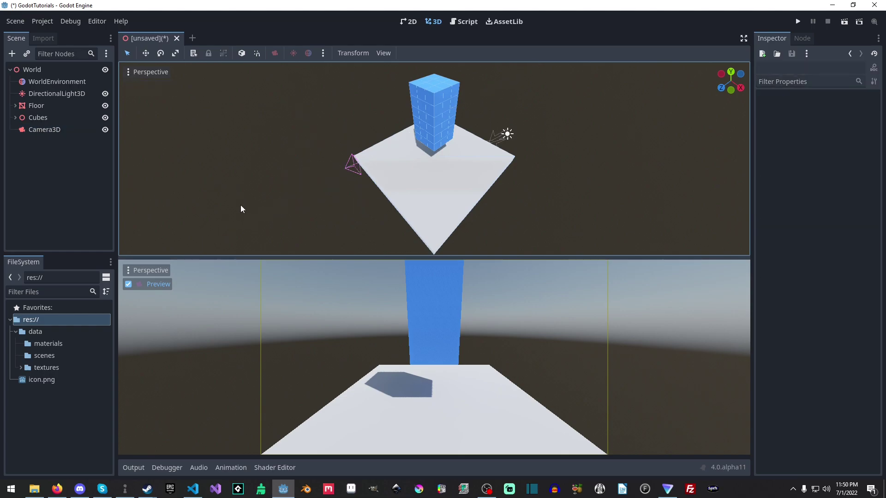
key("ctrl+1")
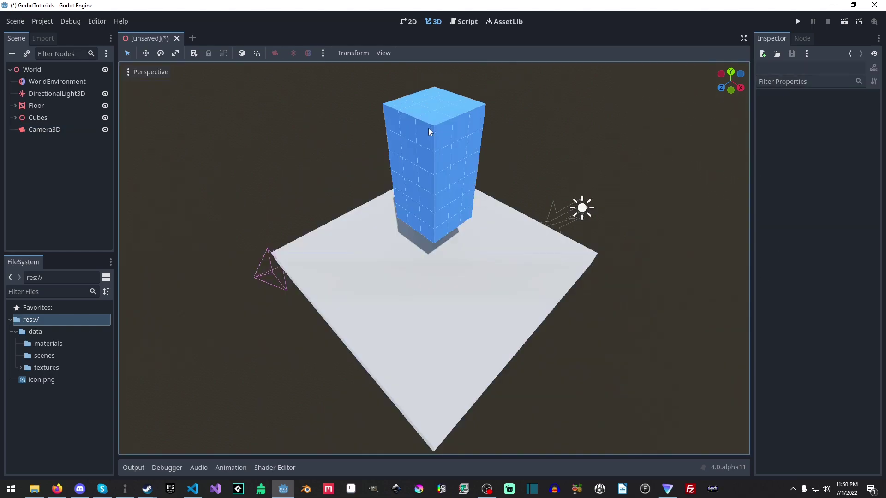
middle_click_drag(429, 128, 386, 198)
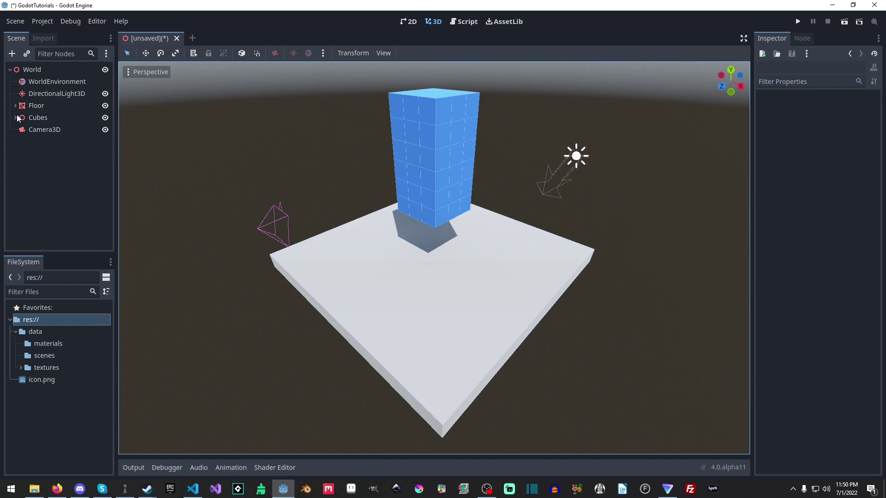
- In Project Settings' 3D physics section, check the physics engines and keep Solver Iterations at 16
left_click(40, 21)
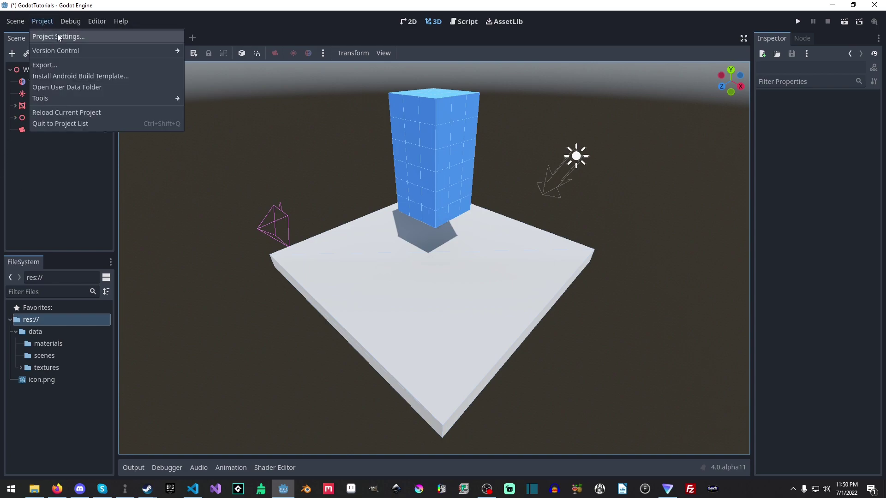
left_click(59, 37)
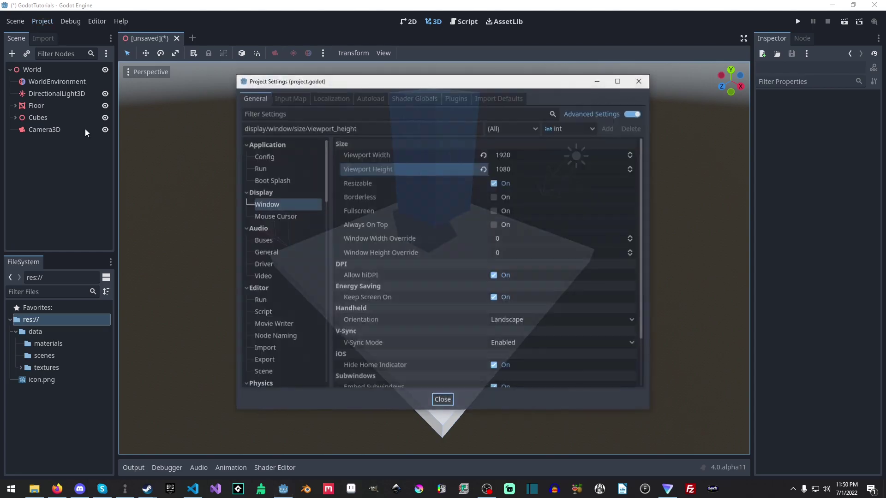
left_click(263, 317)
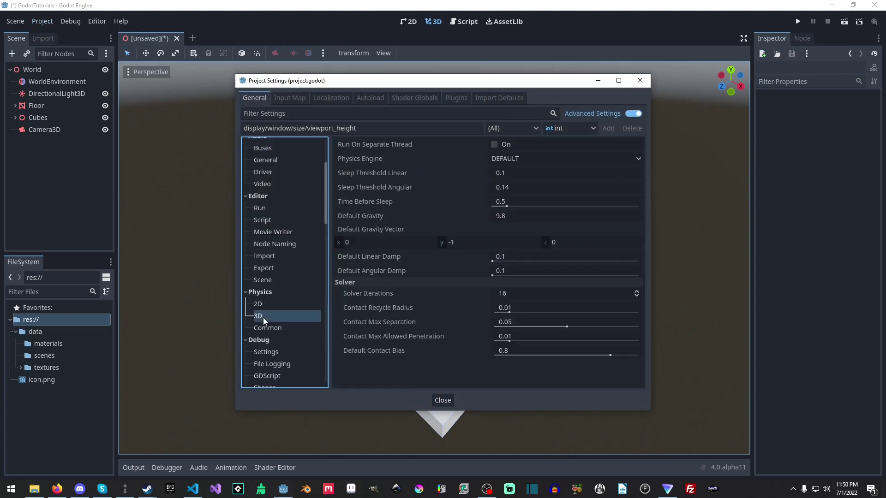
left_click(536, 161)
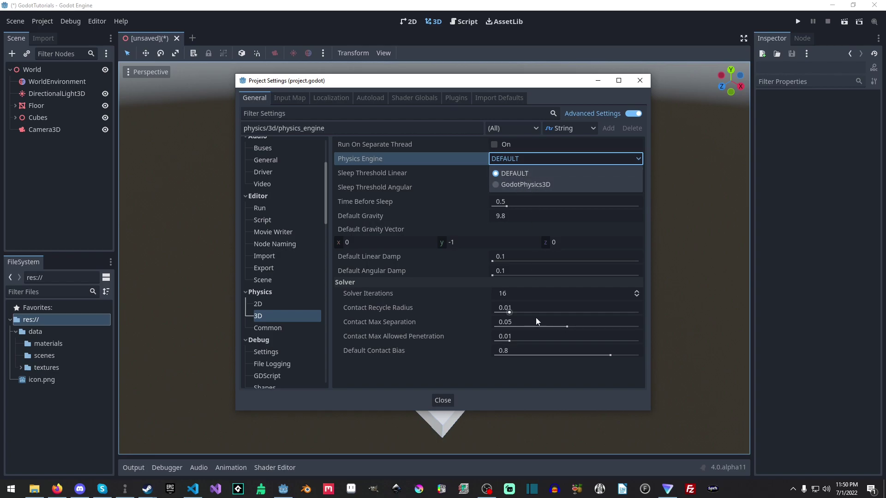
left_click(514, 296)
left_click(514, 294)
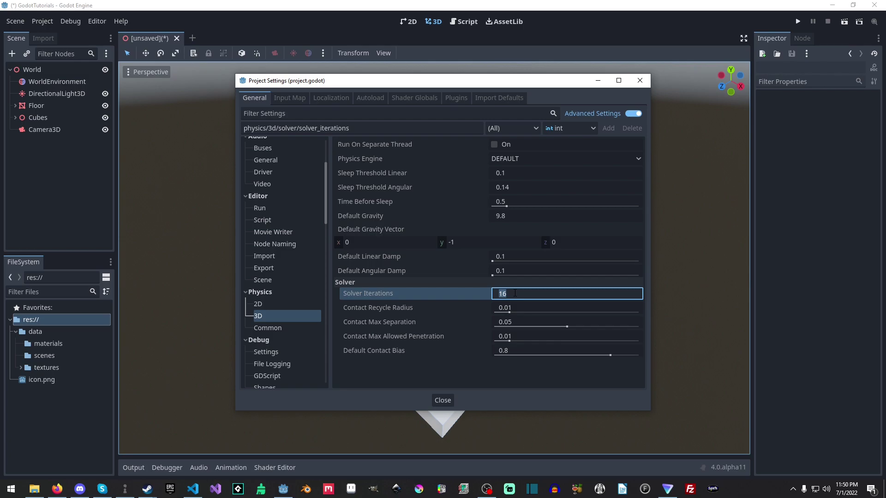
type("64")
key("BackSpace")
key("BackSpace")
type("16")
key("Return")
- Set Physics > Common > Physics Ticks Per Second to 300 and close Project Settings
left_click(275, 329)
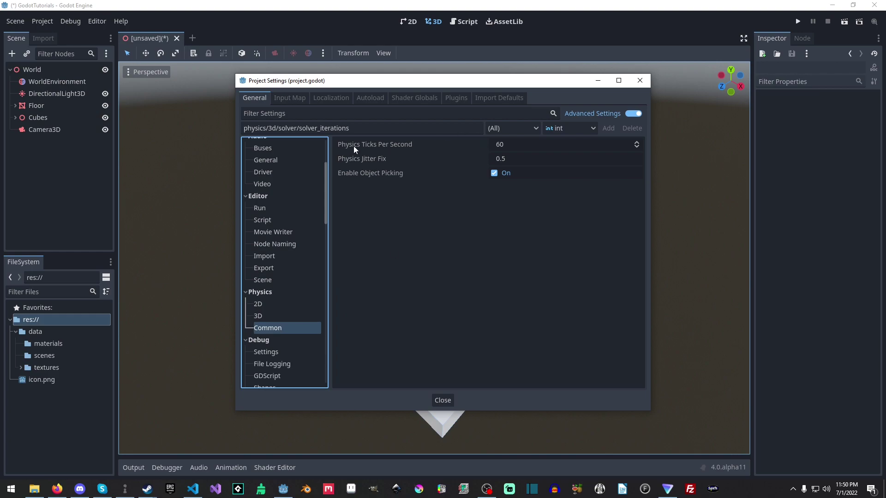
left_click(499, 148)
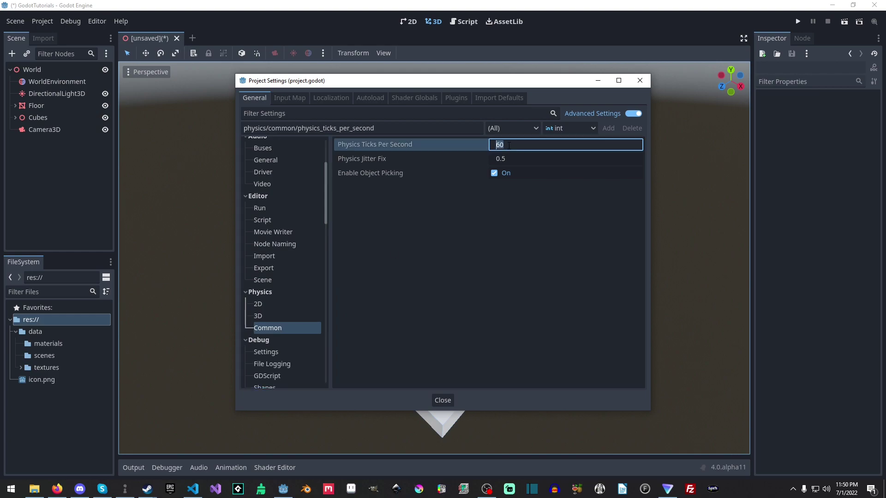
type("300")
key("Return")
left_click(443, 400)
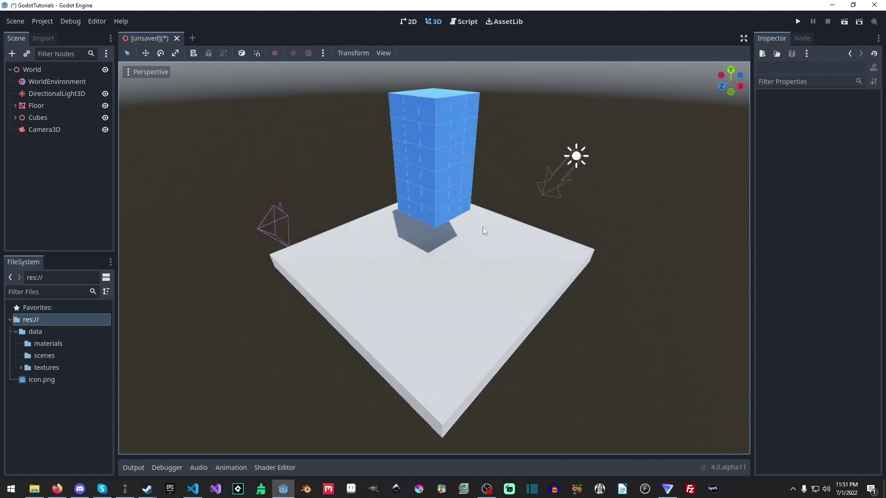
- Save the scene as MovieMaker.tscn inside data/scenes
key("ctrl+s")
double_click(305, 147)
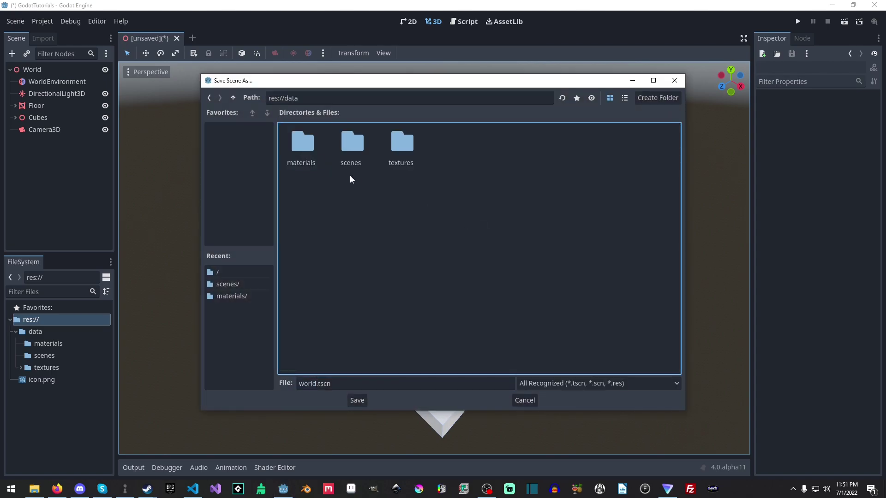
double_click(353, 148)
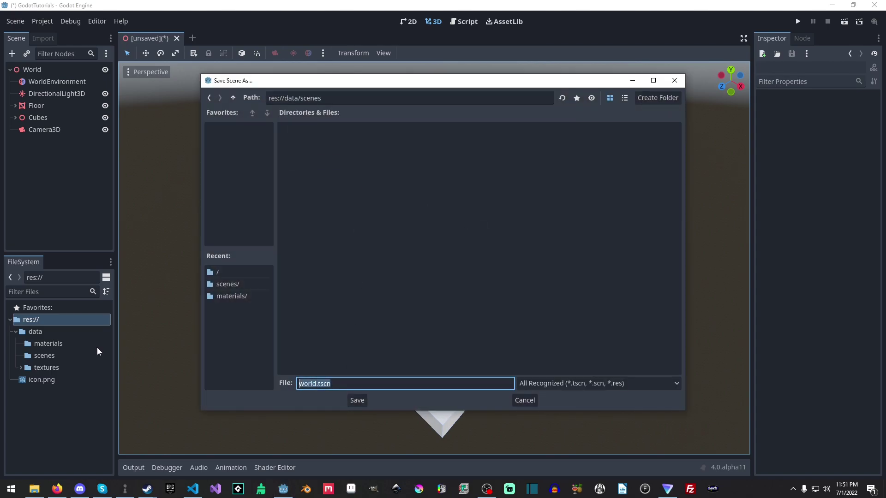
type("Moiv")
type("vieMaker")
left_click(352, 398)
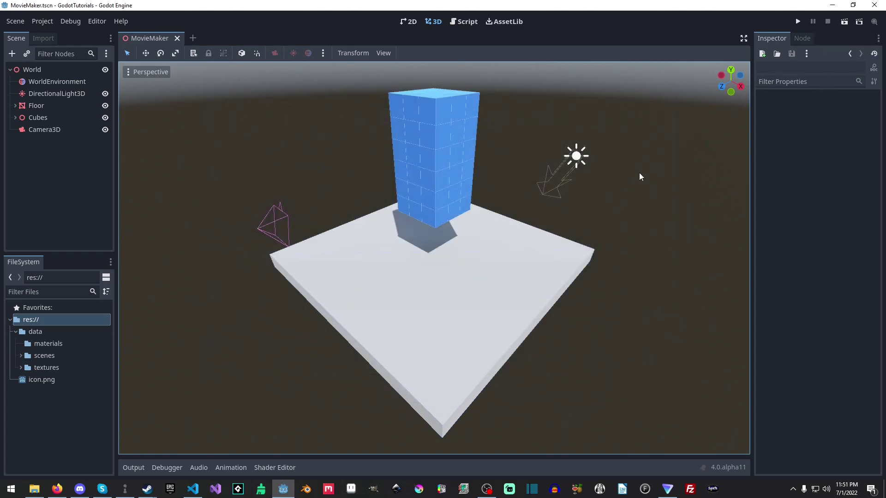
- Switch on Movie Maker mode and play the scene to record the tower toppling
left_click(874, 23)
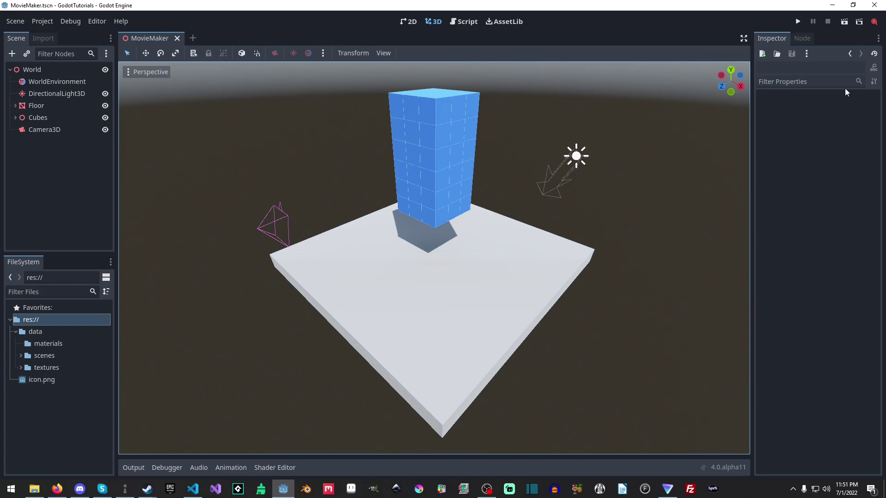
left_click(845, 24)
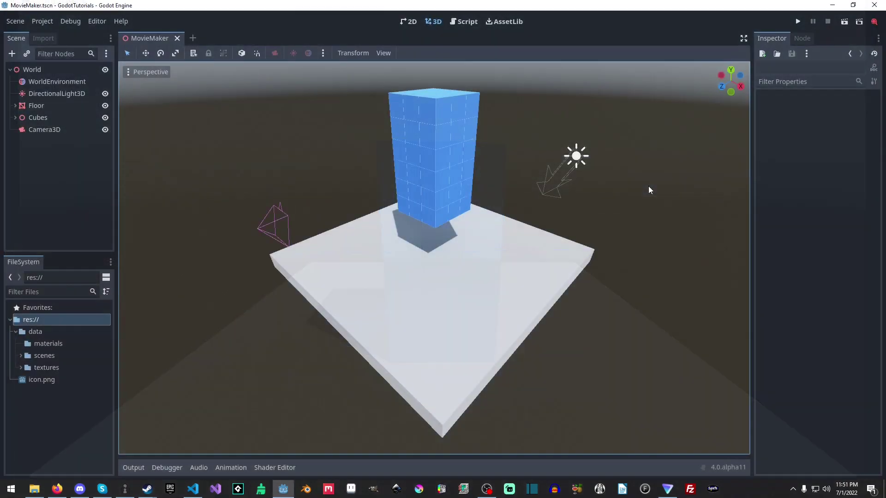
- Select FallingCube through FallingCube54 under Cubes and duplicate them with Ctrl+D
left_click(15, 118)
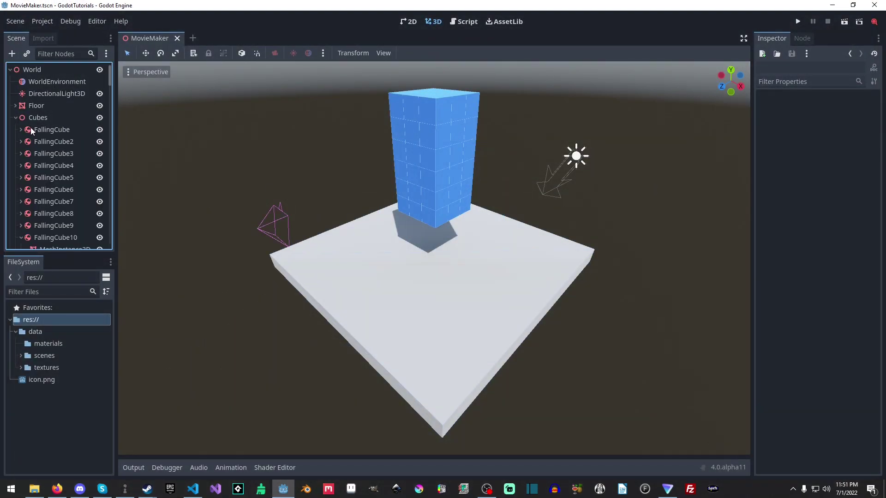
left_click(30, 128)
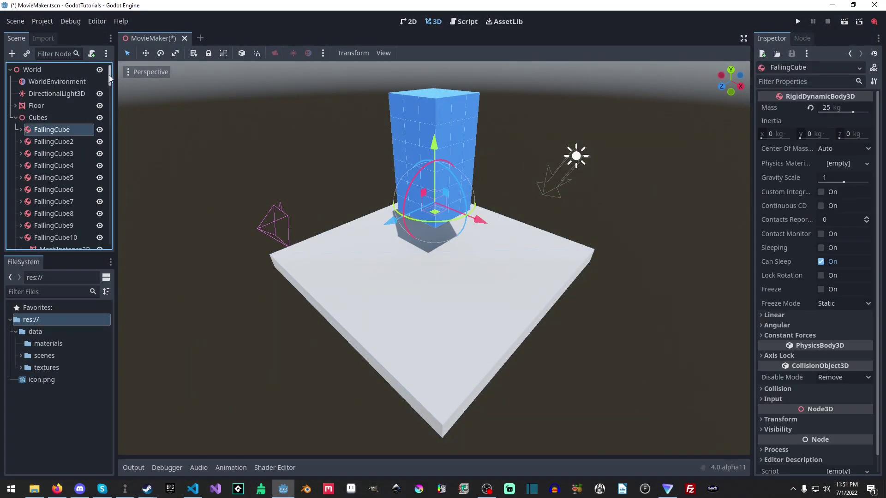
left_click_drag(110, 79, 113, 253)
left_click(57, 203, "shift")
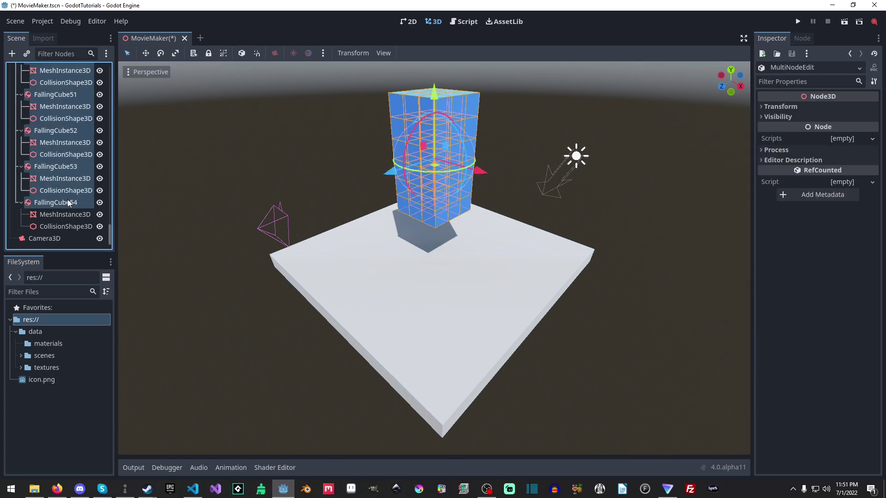
scroll(435, 157, "down", 5)
key("ctrl+d")
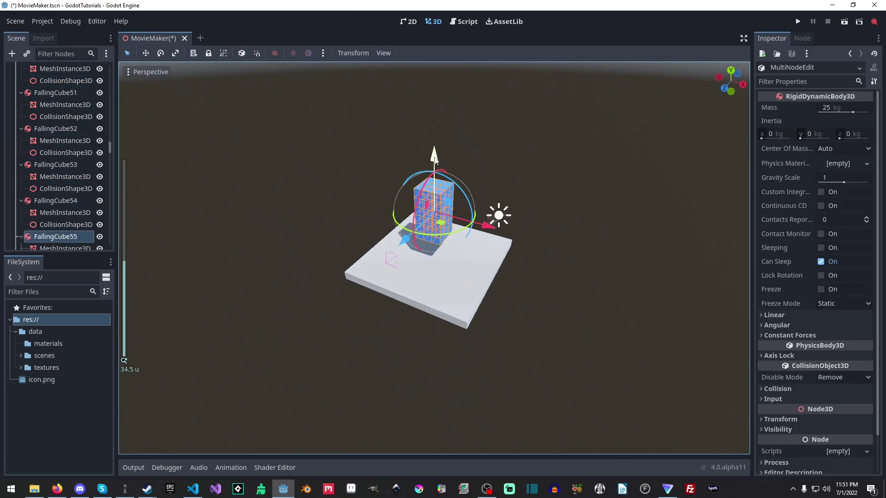
- Lift the duplicated cubes above the original tower and drag them back under Cubes
left_click_drag(434, 156, 431, 40)
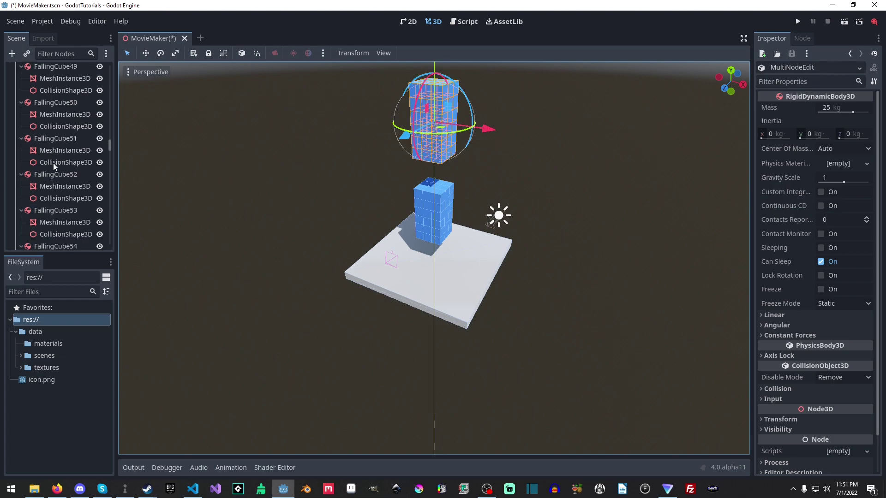
left_click_drag(110, 148, 108, 57)
left_click(16, 117)
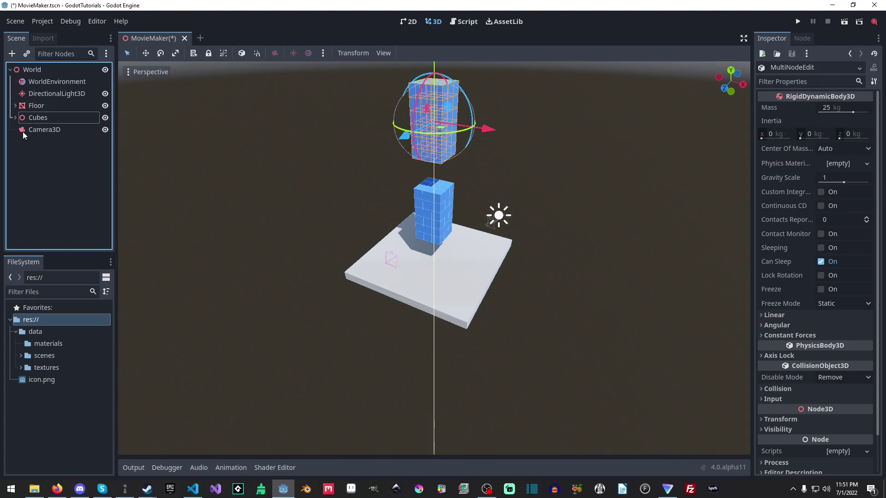
left_click_drag(23, 132, 51, 81)
left_click(46, 132)
- Undo the accidental camera move, run the scene to record both towers collapsing, then close the game
key("ctrl+z")
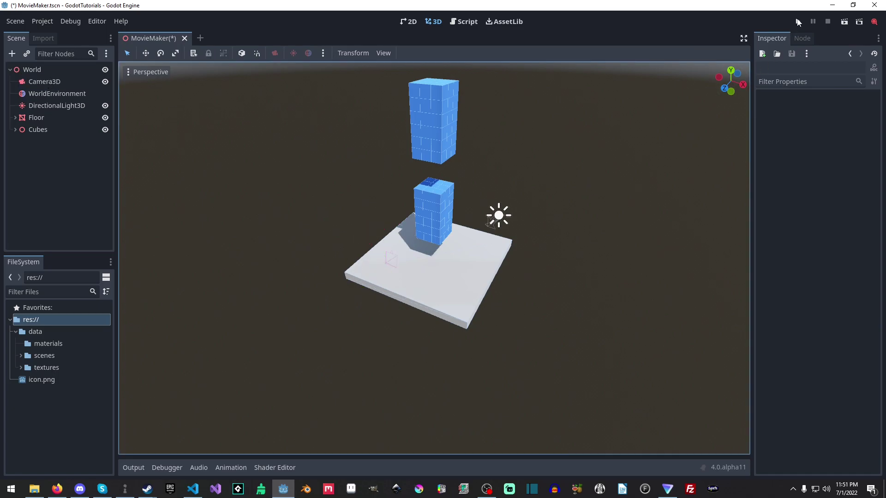
left_click(845, 23)
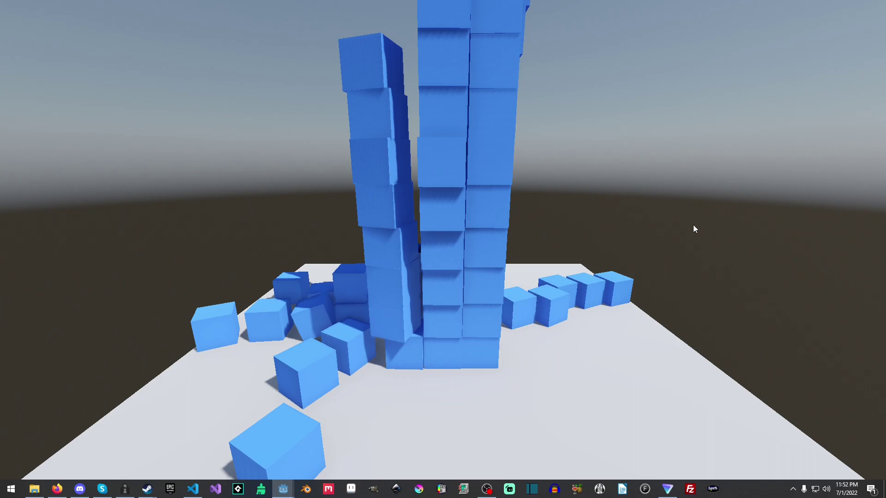
key("alt+F4")
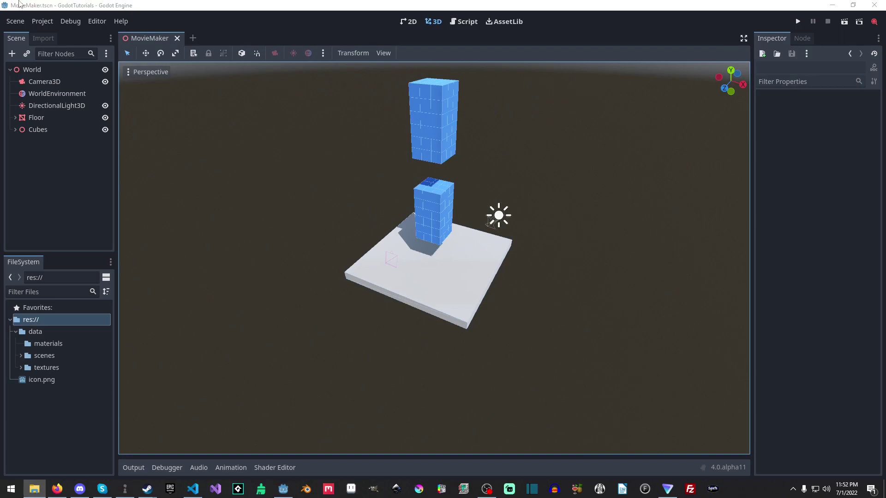
- Under Editor > Movie Writer, rename the Movie File to MovieMaker.avi and save it
left_click(49, 20)
left_click(50, 39)
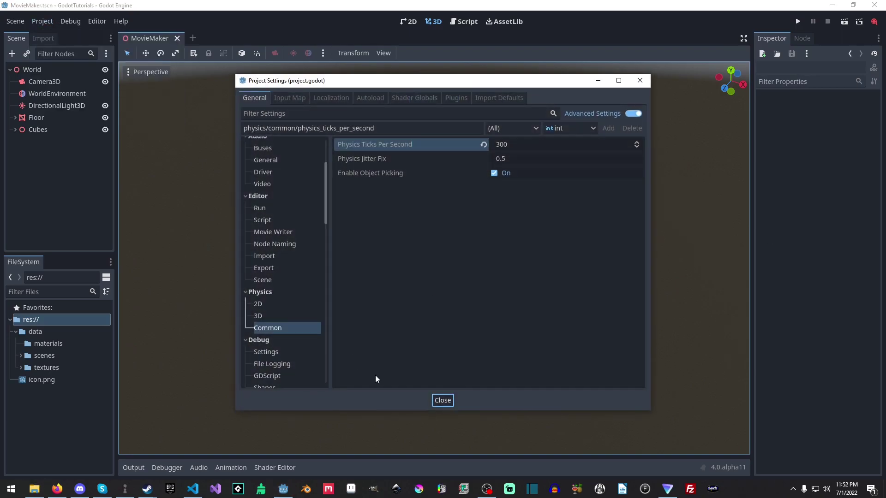
left_click(268, 234)
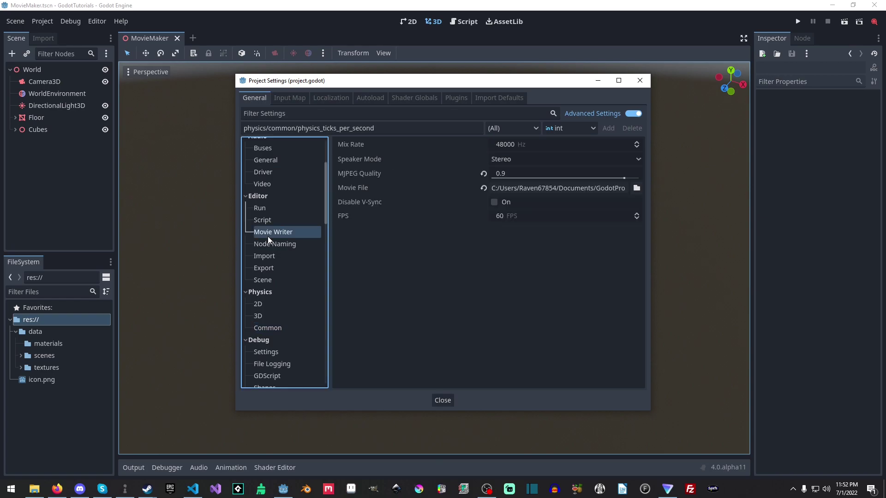
left_click(640, 189)
left_click_drag(325, 383, 290, 379)
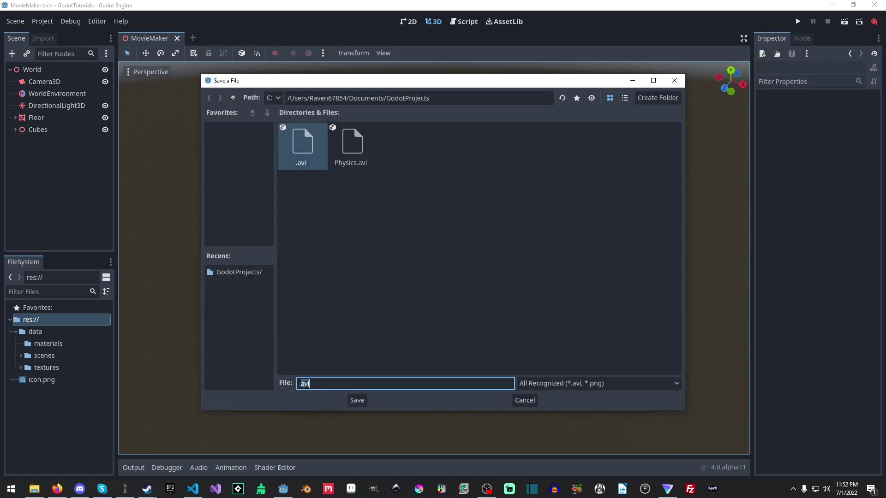
left_click(298, 384)
type("Move")
key("BackSpace")
type("ieMaker")
left_click(358, 400)
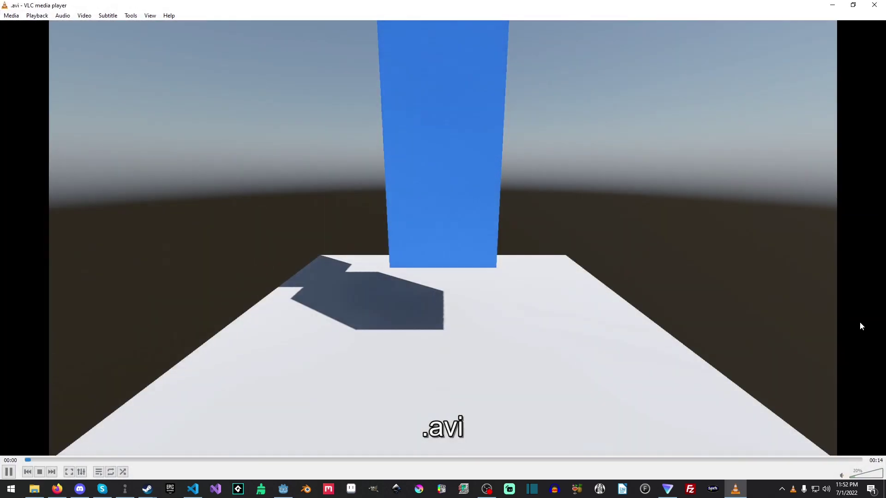
double_click(621, 291)
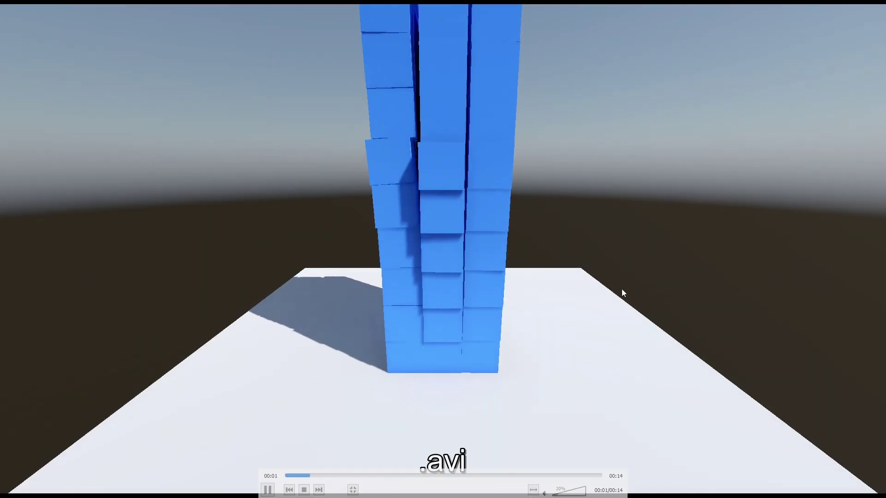